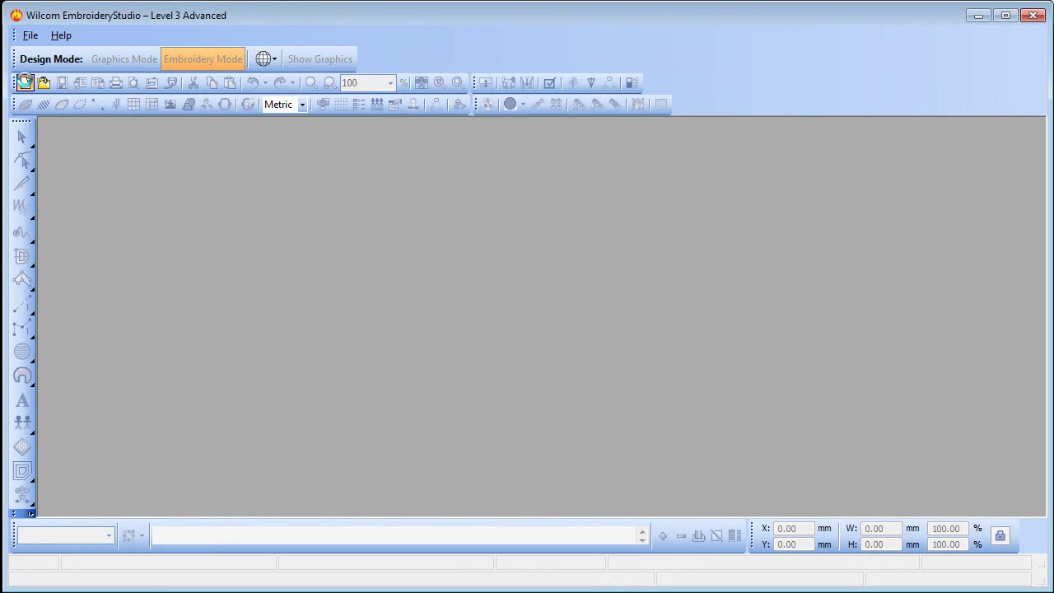
Step: Start a new design with the Auto-Fabric Assistant enabled and Jersey as the fabric
{"action": "left_click", "coordinate": [26, 83]}
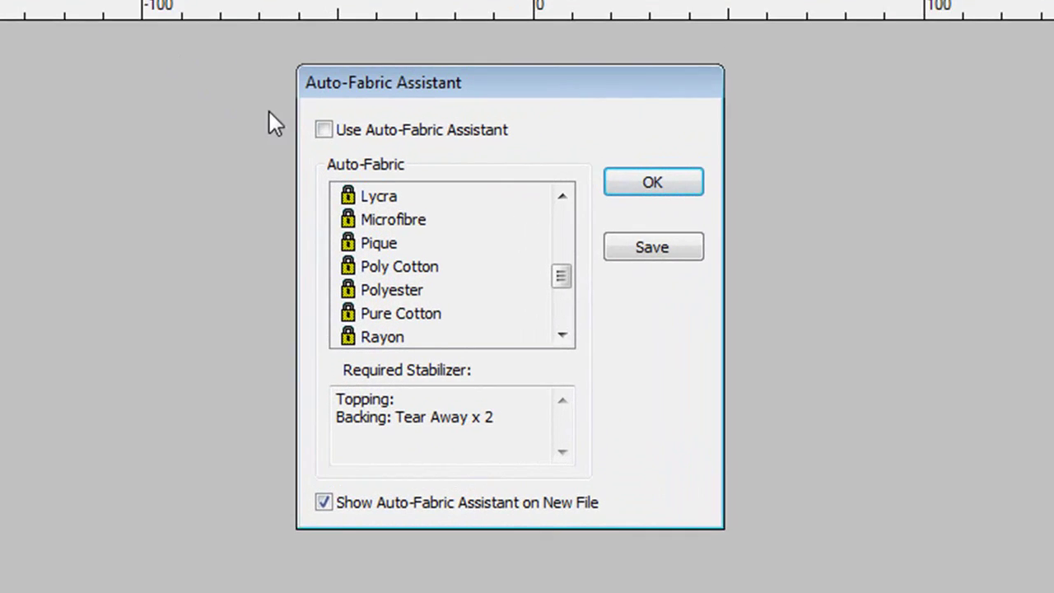
{"action": "left_click", "coordinate": [280, 99]}
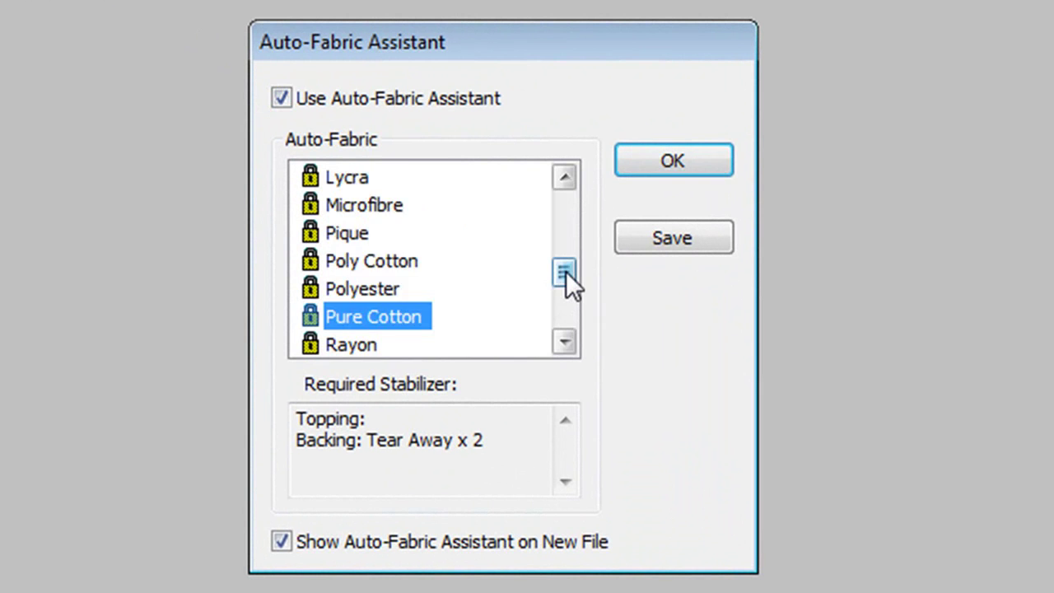
{"action": "left_click_drag", "start_coordinate": [566, 272], "coordinate": [569, 249]}
{"action": "left_click", "coordinate": [372, 199]}
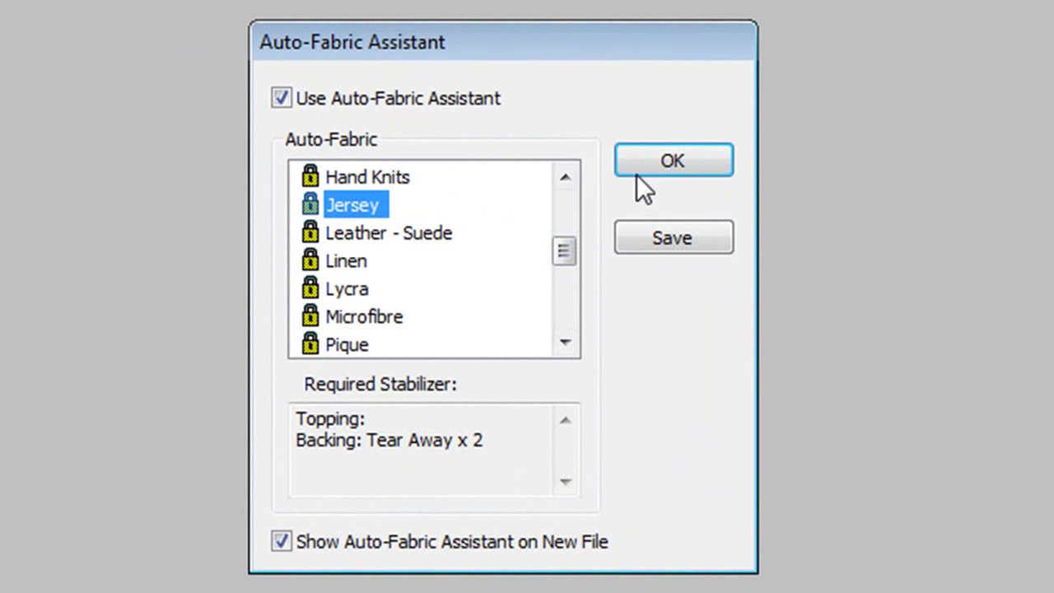
{"action": "left_click", "coordinate": [672, 162]}
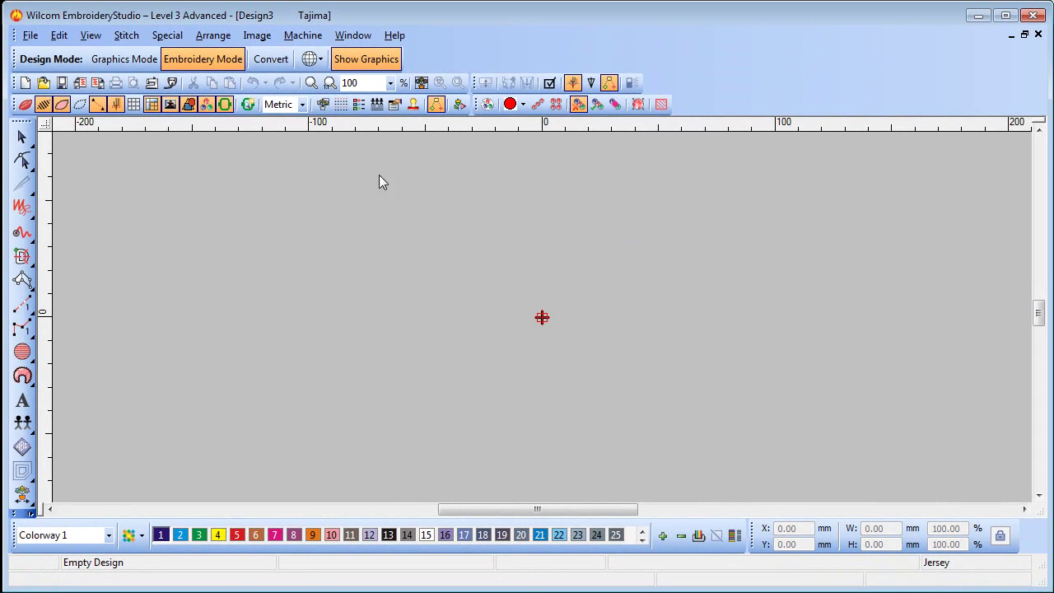
Step: In Graphics Mode, import Dance_Conference_Artwork.EPS from the Multi-Decoration folder as editable curves
{"action": "left_click", "coordinate": [117, 55]}
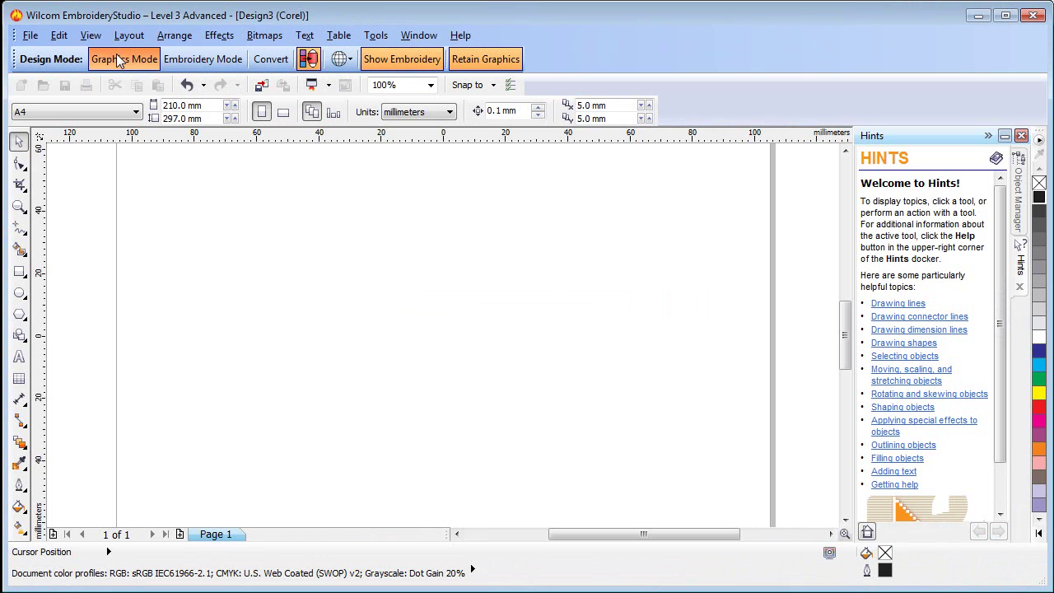
{"action": "left_click", "coordinate": [261, 87]}
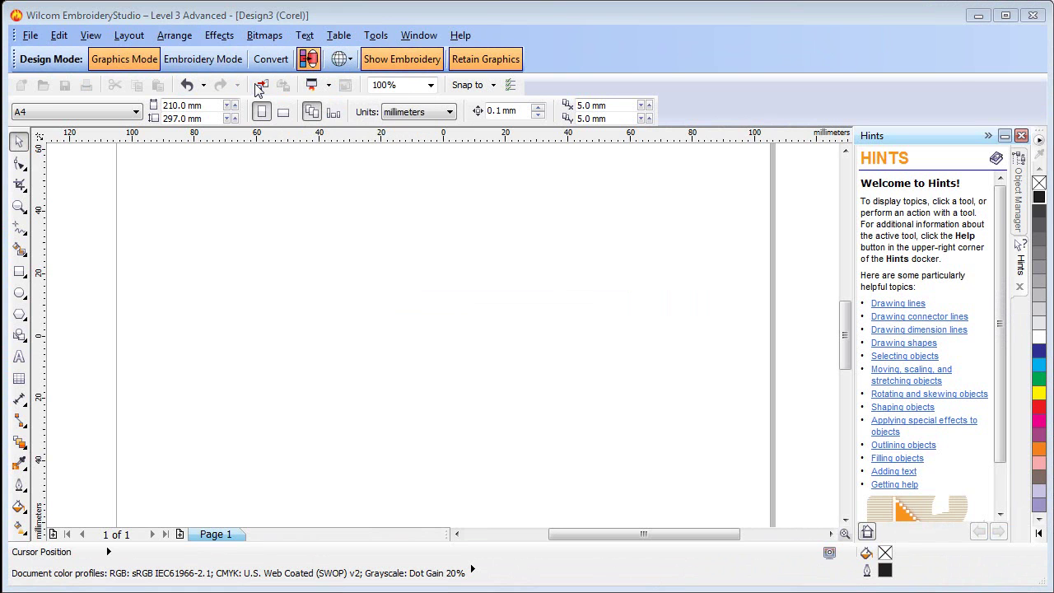
{"action": "left_click", "coordinate": [259, 86]}
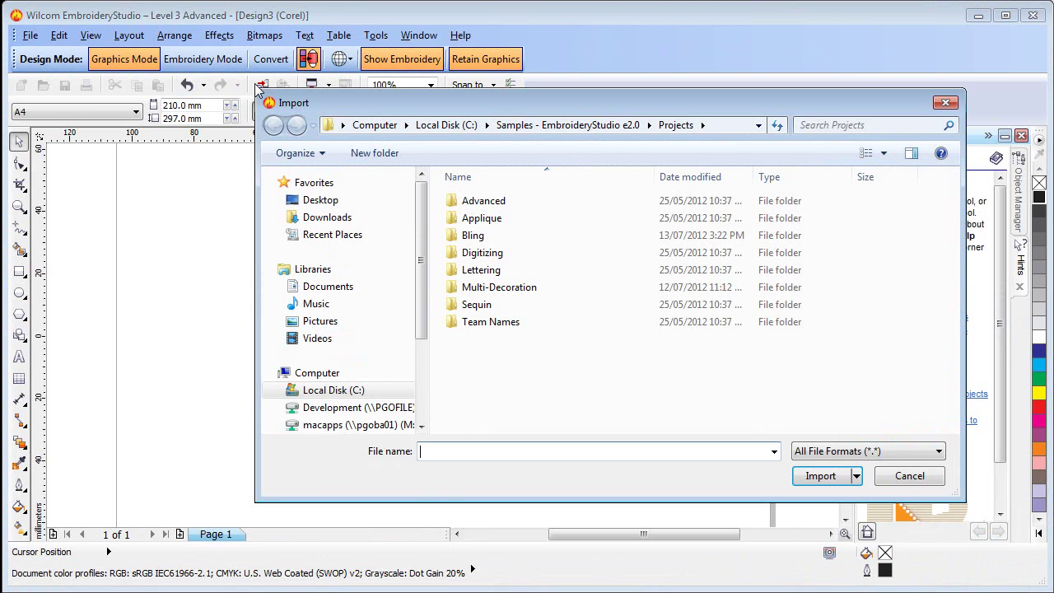
{"action": "double_click", "coordinate": [466, 287]}
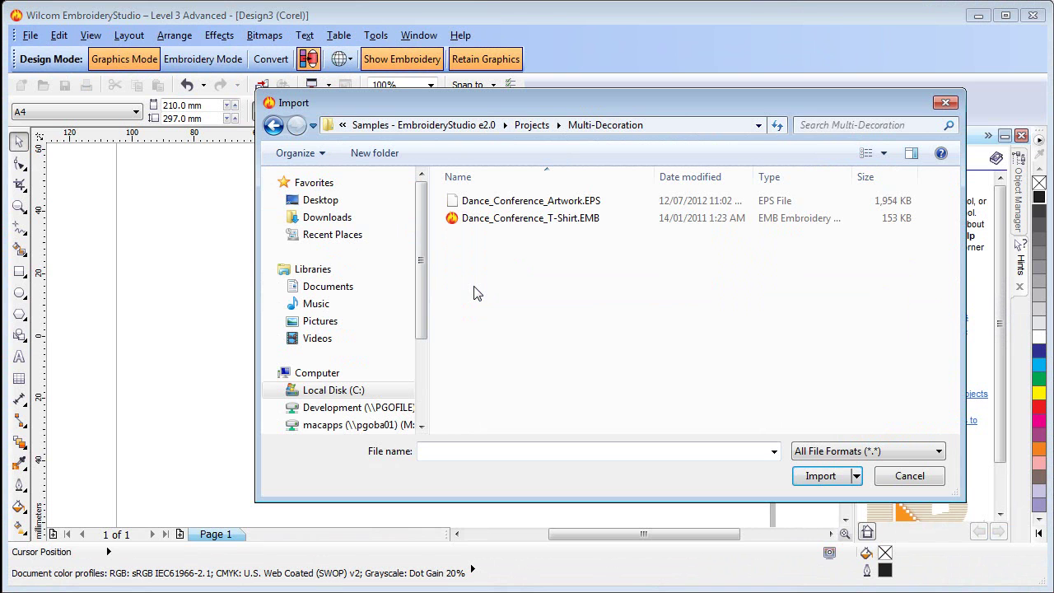
{"action": "left_click", "coordinate": [469, 202]}
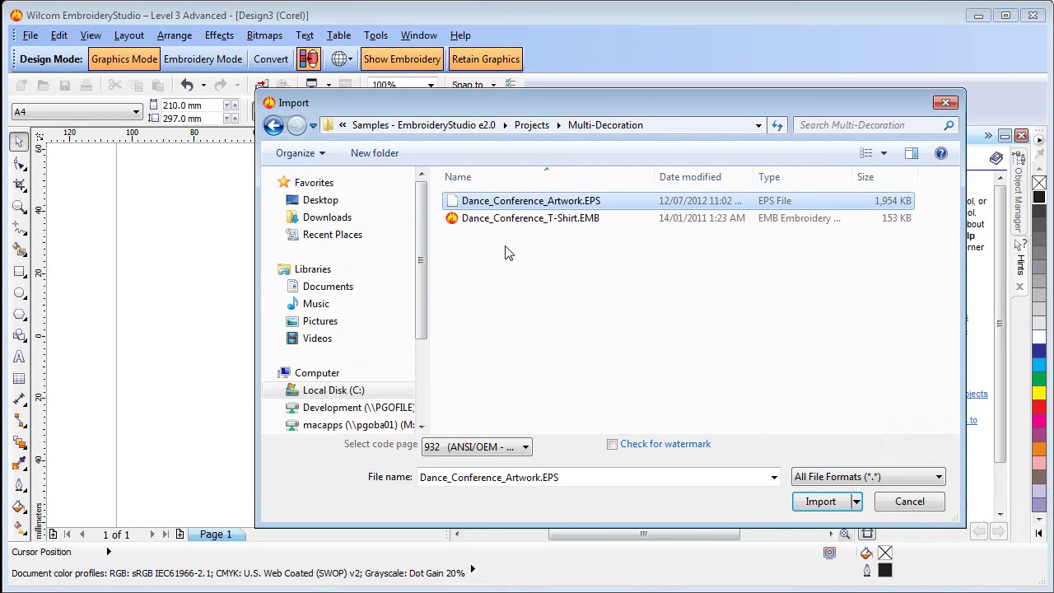
{"action": "left_click", "coordinate": [822, 502]}
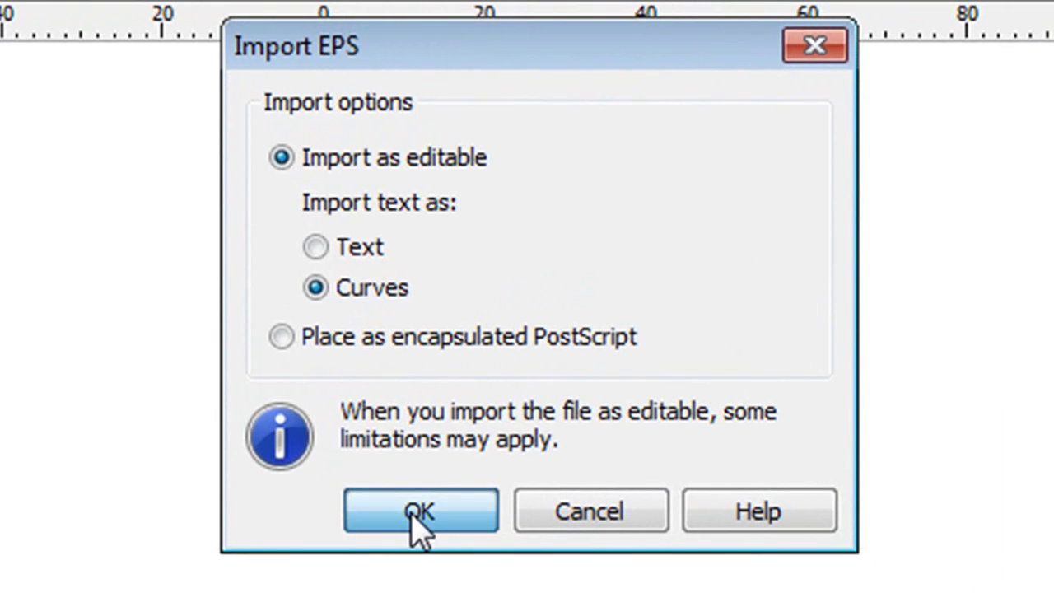
{"action": "left_click", "coordinate": [411, 515]}
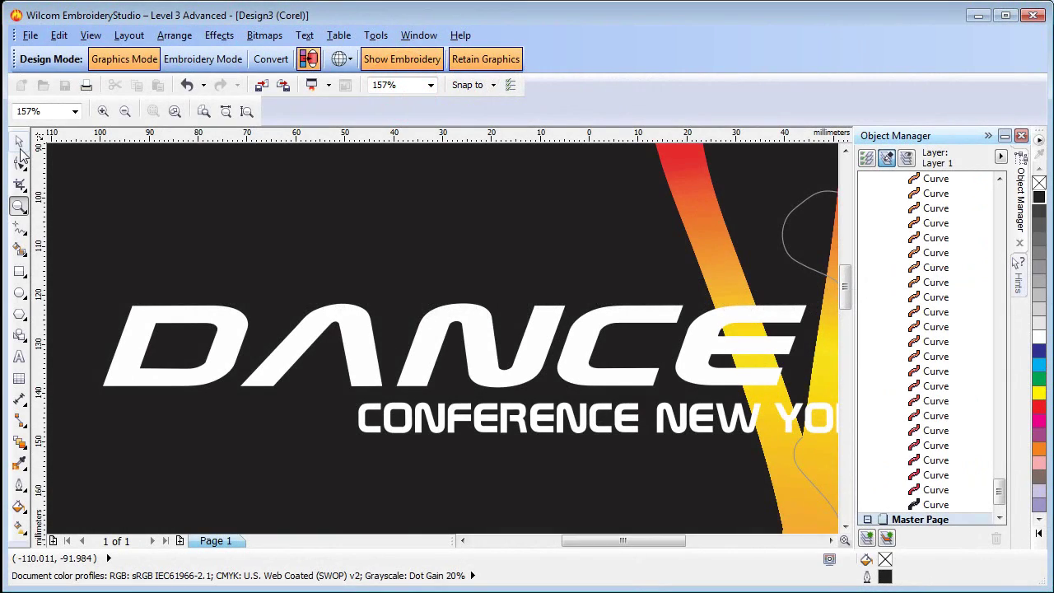
Step: Select the D, A, N, C and E letters, tag them as turning satin, and convert
{"action": "left_click", "coordinate": [19, 143]}
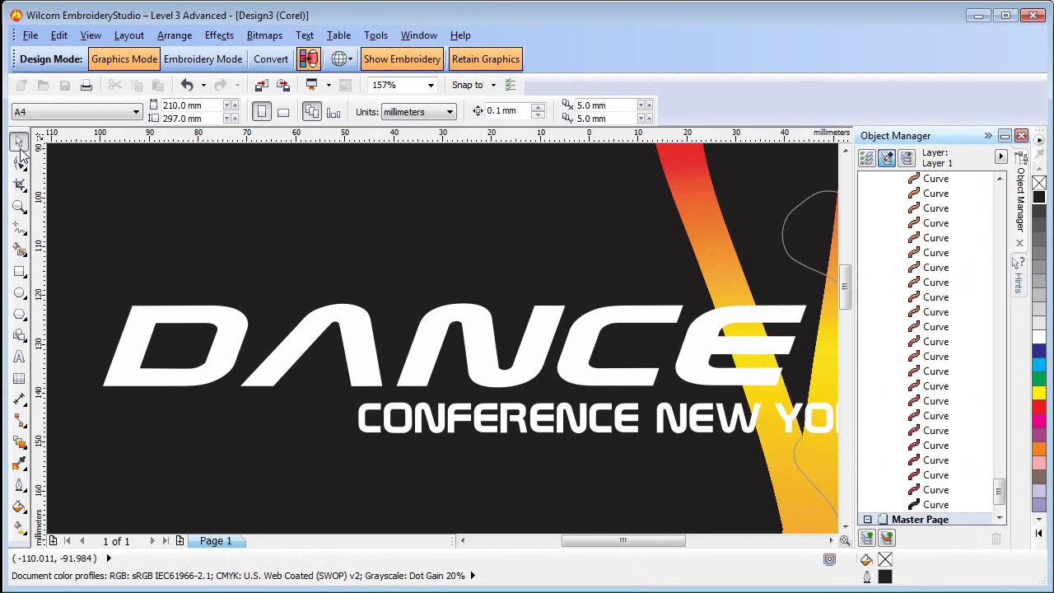
{"action": "left_click", "coordinate": [138, 324]}
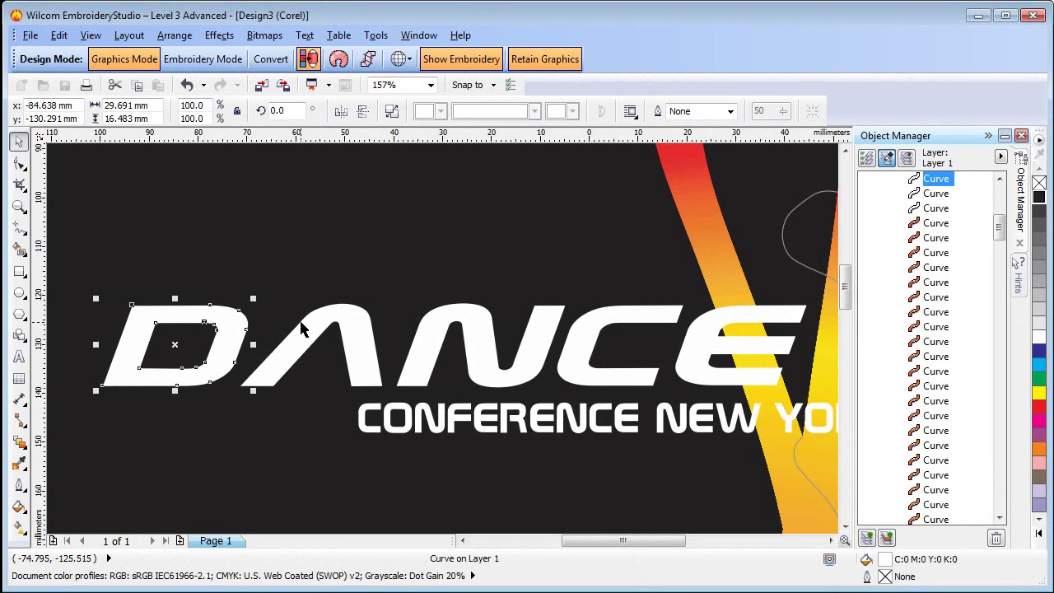
{"action": "left_click", "coordinate": [346, 319], "text": "shift"}
{"action": "left_click", "coordinate": [447, 321], "text": "shift"}
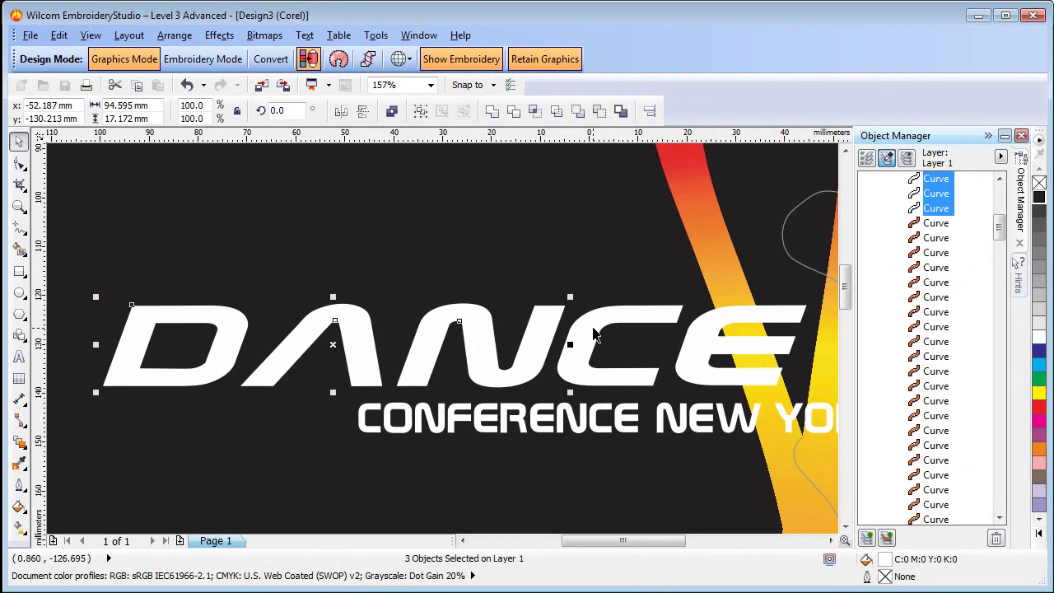
{"action": "left_click", "coordinate": [566, 329], "text": "shift"}
{"action": "left_click", "coordinate": [710, 330], "text": "shift"}
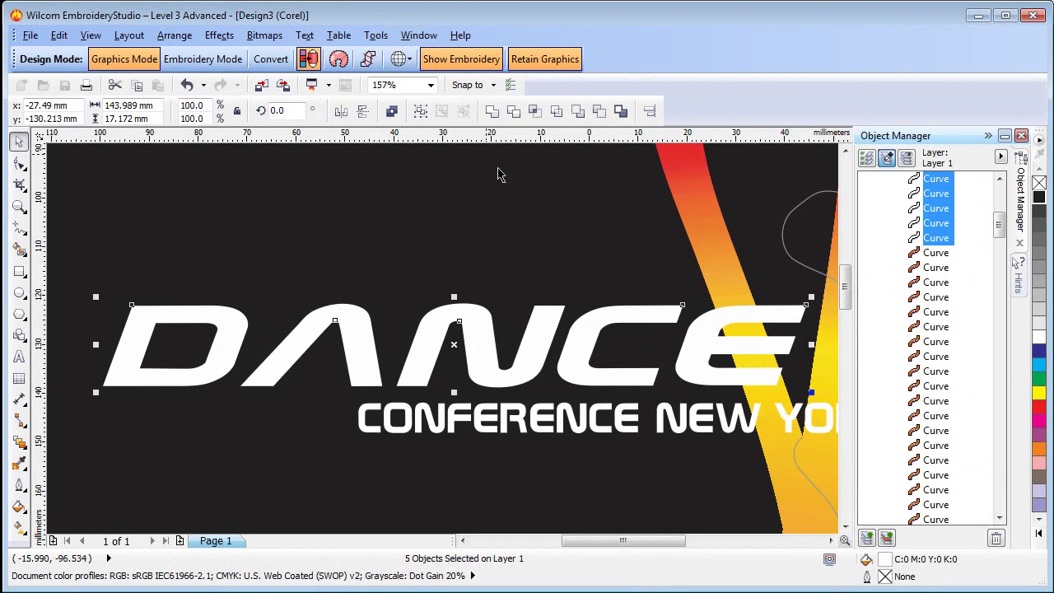
{"action": "left_click", "coordinate": [370, 59]}
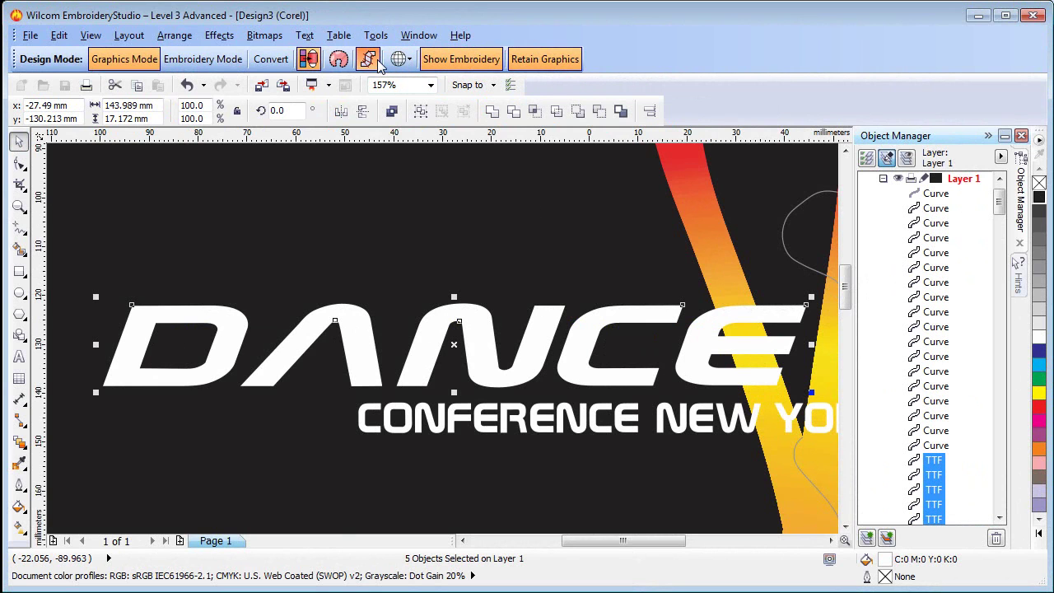
{"action": "left_click", "coordinate": [277, 63]}
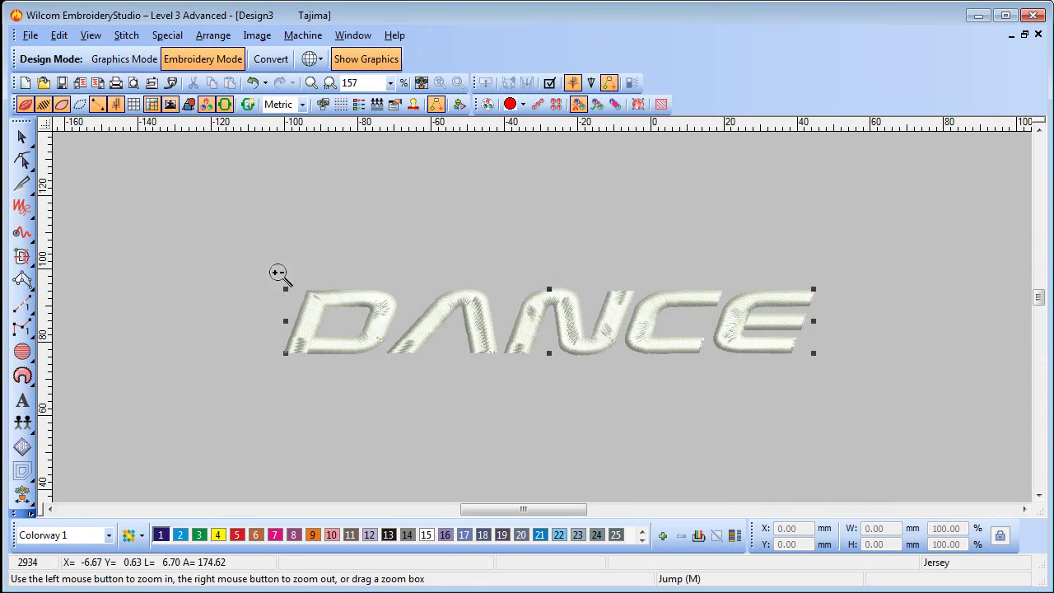
Step: Zoom in on the D and pull its bottom-left corner nodes into a sharp point
{"action": "left_click_drag", "start_coordinate": [281, 276], "coordinate": [399, 367]}
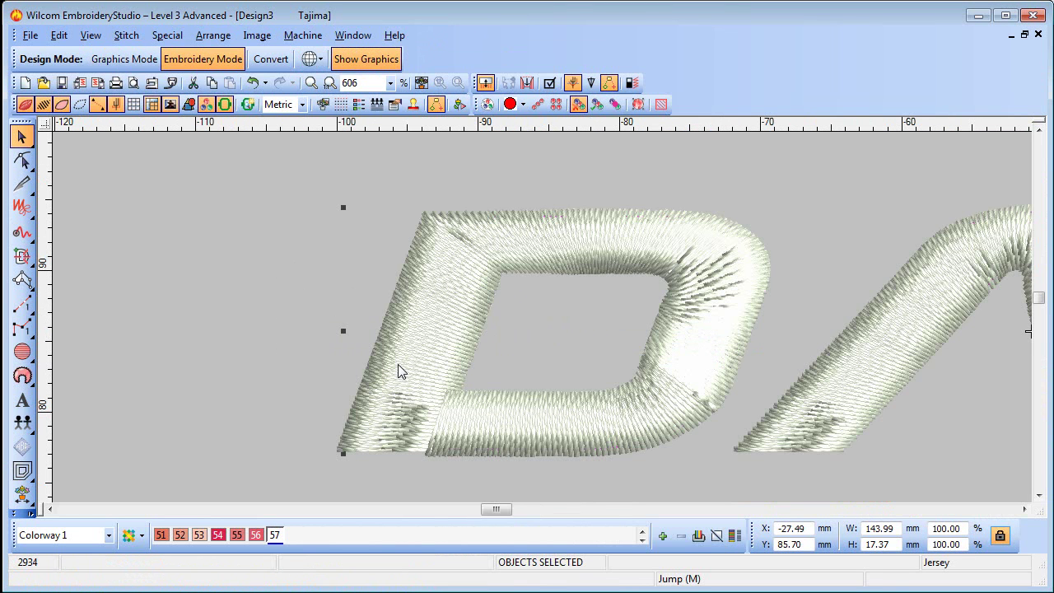
{"action": "left_click", "coordinate": [23, 161]}
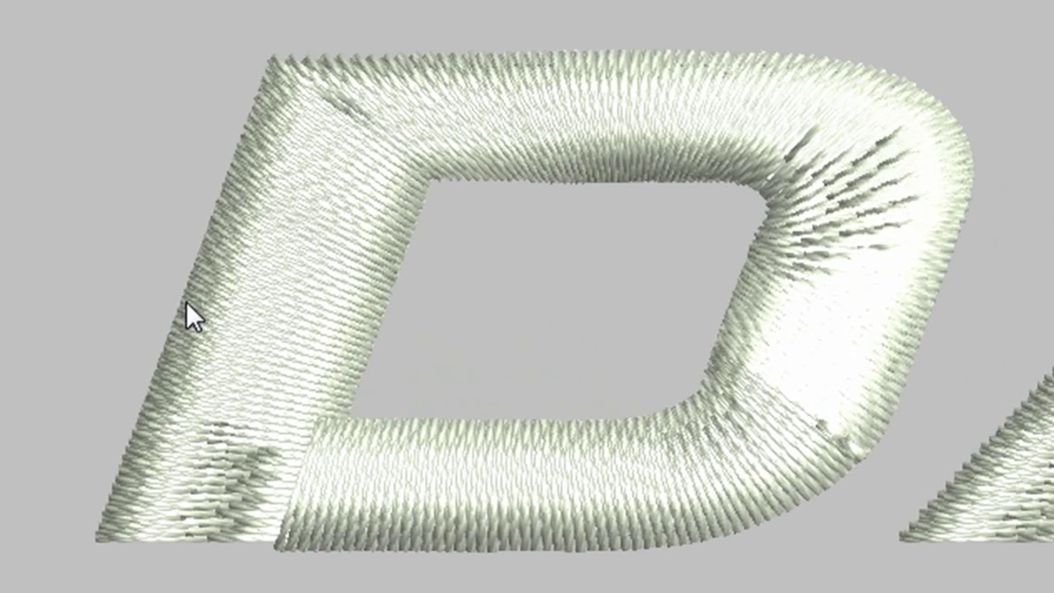
{"action": "left_click", "coordinate": [196, 306]}
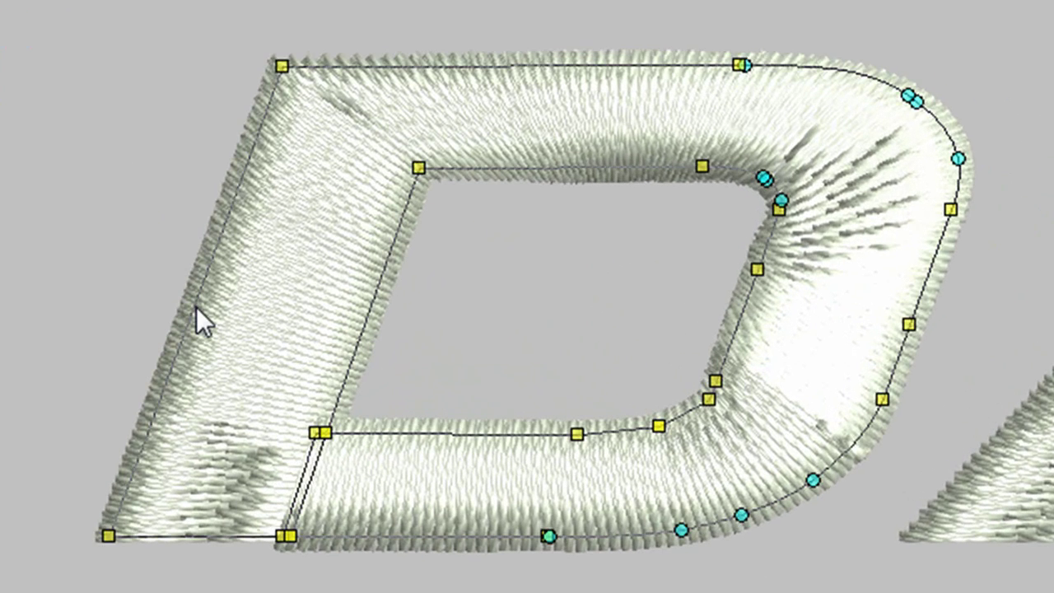
{"action": "left_click_drag", "start_coordinate": [294, 531], "coordinate": [213, 486]}
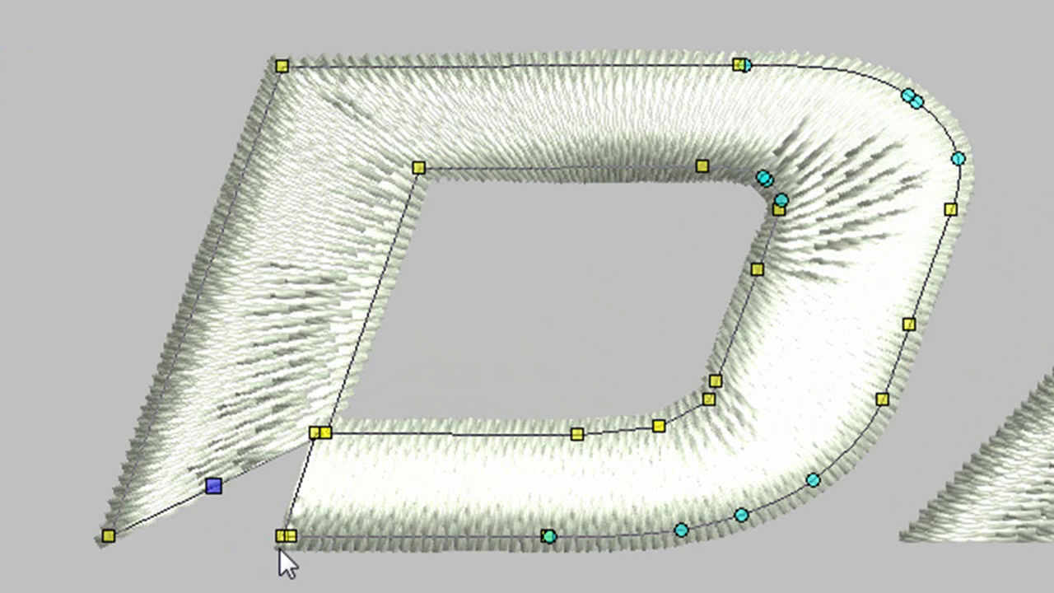
{"action": "mouse_move", "coordinate": [280, 536]}
{"action": "left_mouse_down"}
{"action": "mouse_move", "coordinate": [130, 523]}
{"action": "mouse_move", "coordinate": [101, 537]}
{"action": "left_mouse_up"}
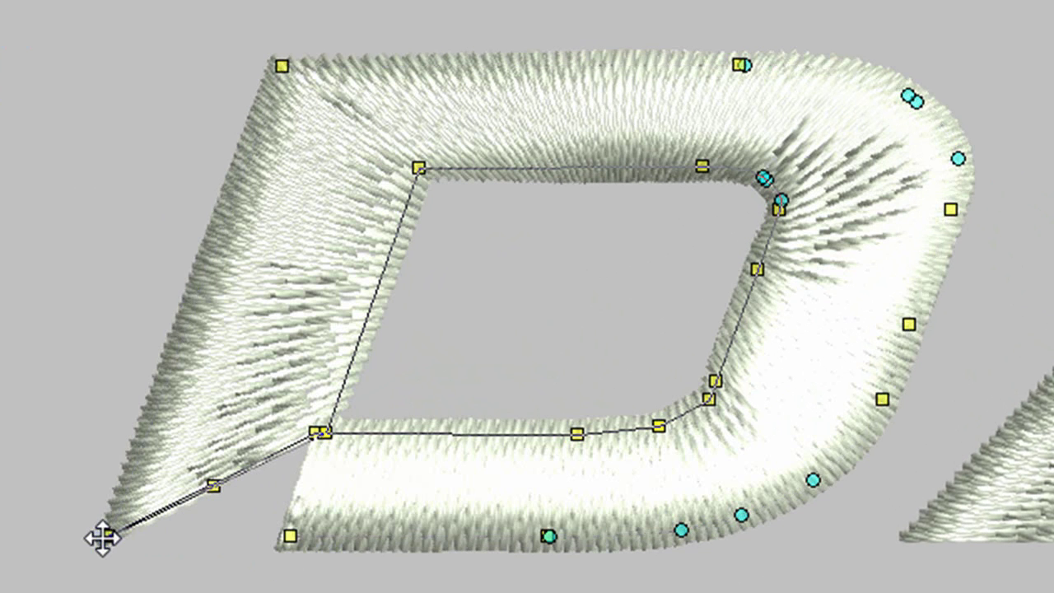
{"action": "left_click_drag", "start_coordinate": [214, 486], "coordinate": [219, 489]}
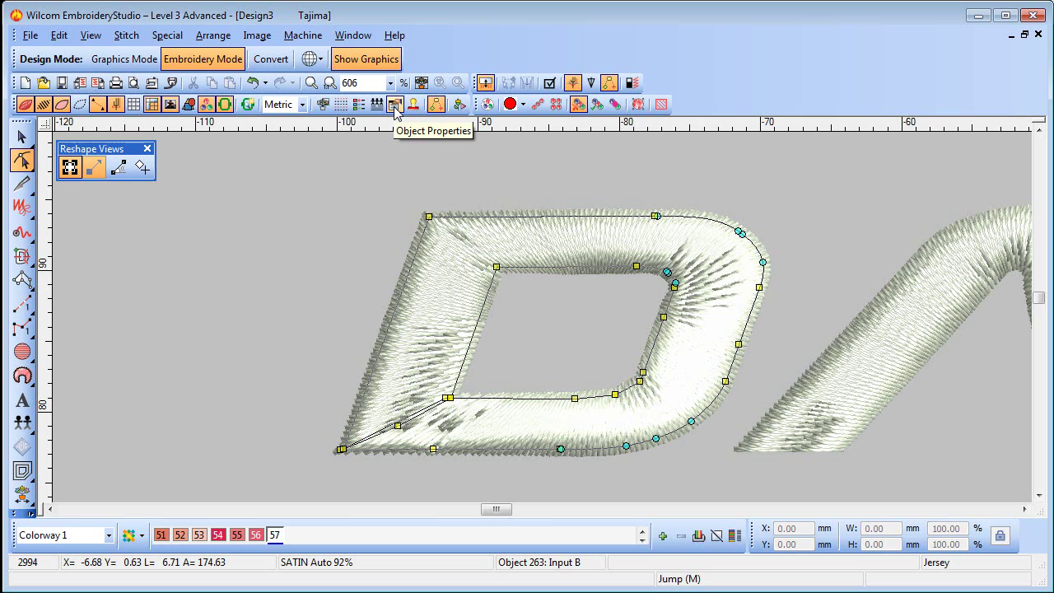
Step: Select all the DANCE letters and uncheck AutoSplit in their satin fill properties
{"action": "left_click", "coordinate": [395, 107]}
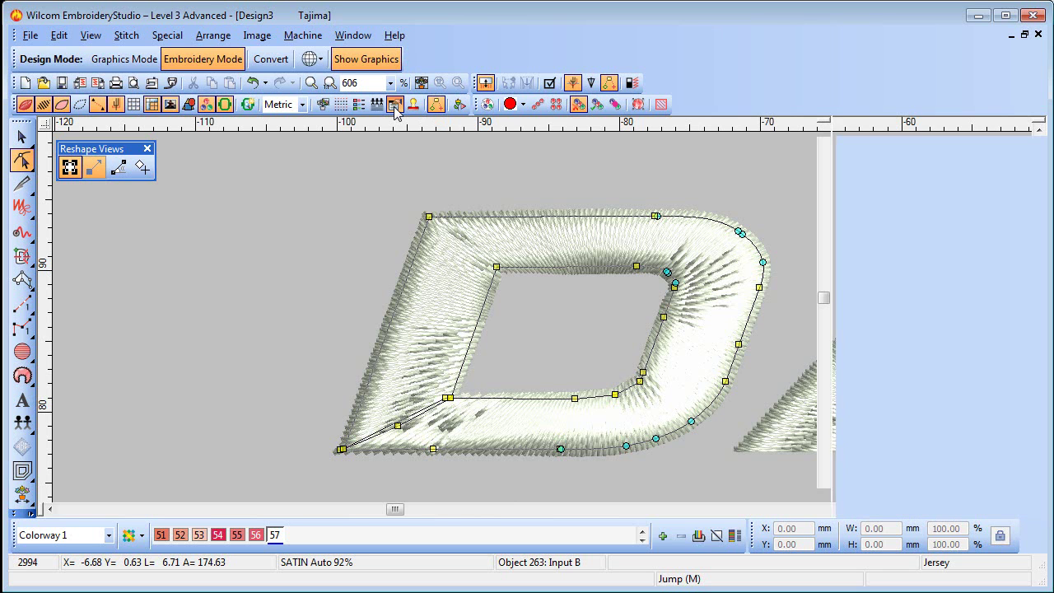
{"action": "key", "text": "0"}
{"action": "key", "text": "ctrl+a"}
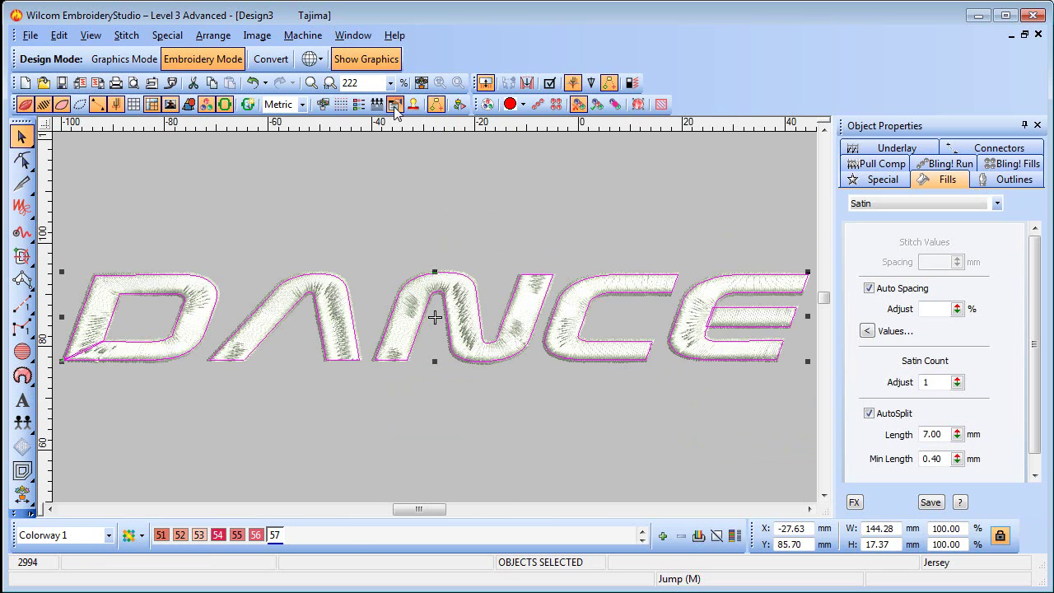
{"action": "left_click", "coordinate": [869, 414]}
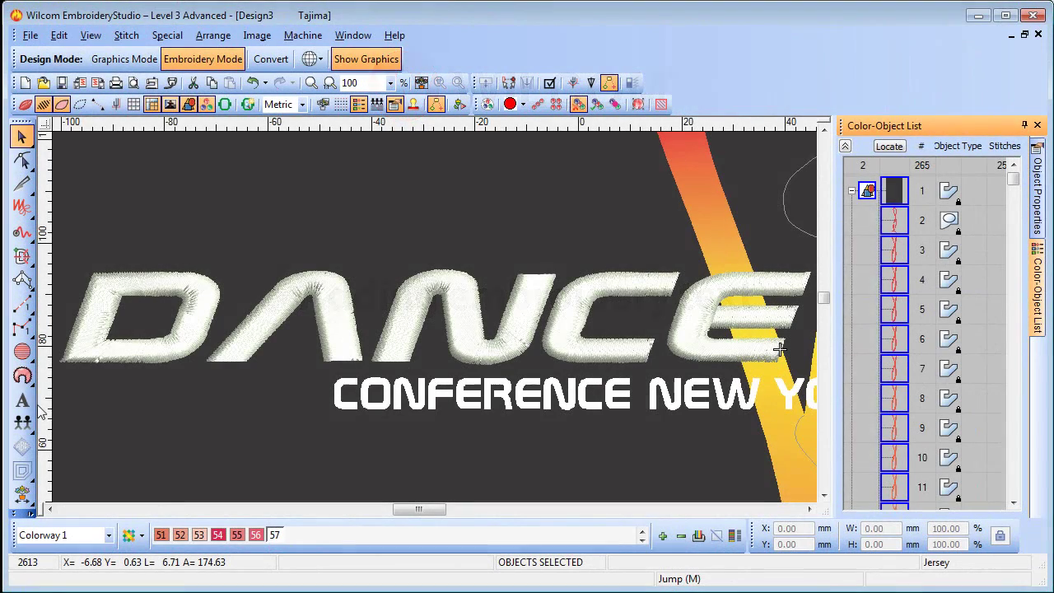
Step: Enter CONFERENCE NEW YORK as the lettering text
{"action": "left_click", "coordinate": [22, 400]}
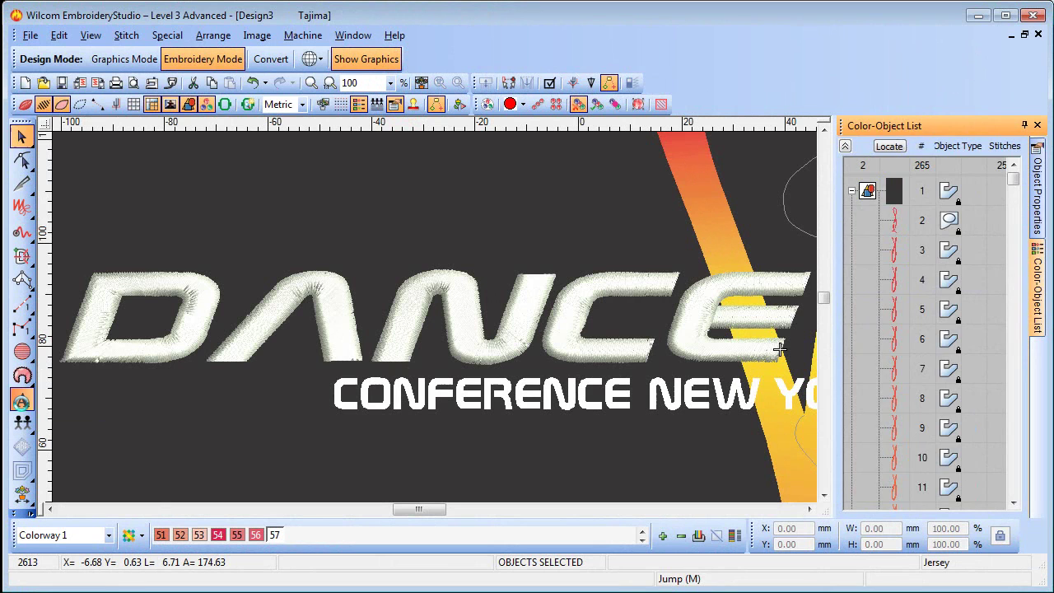
{"action": "left_click", "coordinate": [22, 402]}
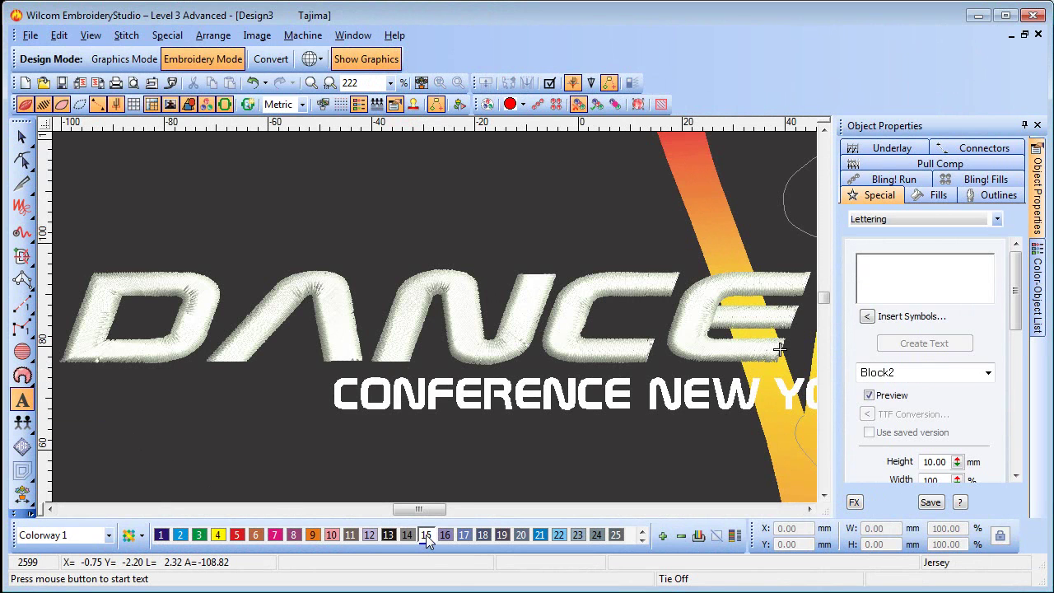
{"action": "left_click", "coordinate": [917, 278]}
{"action": "type", "text": "CONFERENCE NEW YORK"}
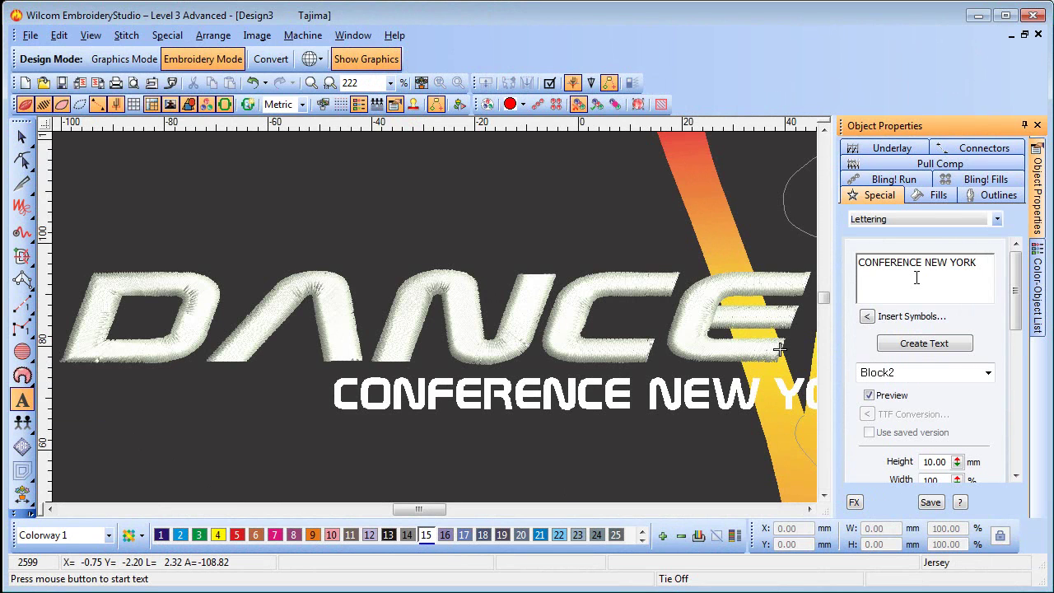
Step: Set the lettering font to Lazer with a 6 mm height
{"action": "left_click", "coordinate": [989, 373]}
{"action": "key", "text": "k"}
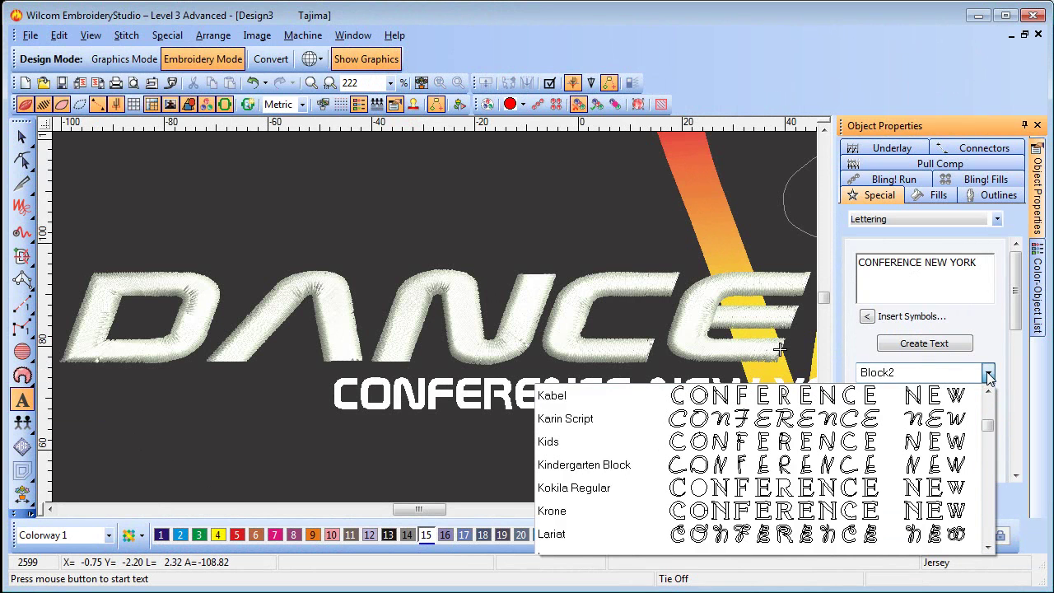
{"action": "key", "text": "l"}
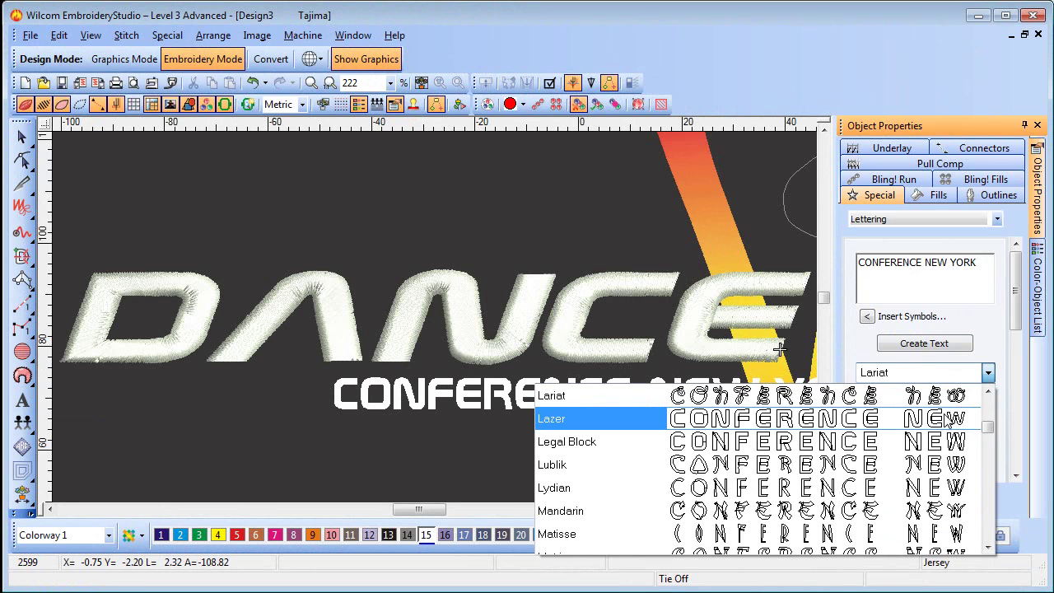
{"action": "left_click", "coordinate": [948, 419]}
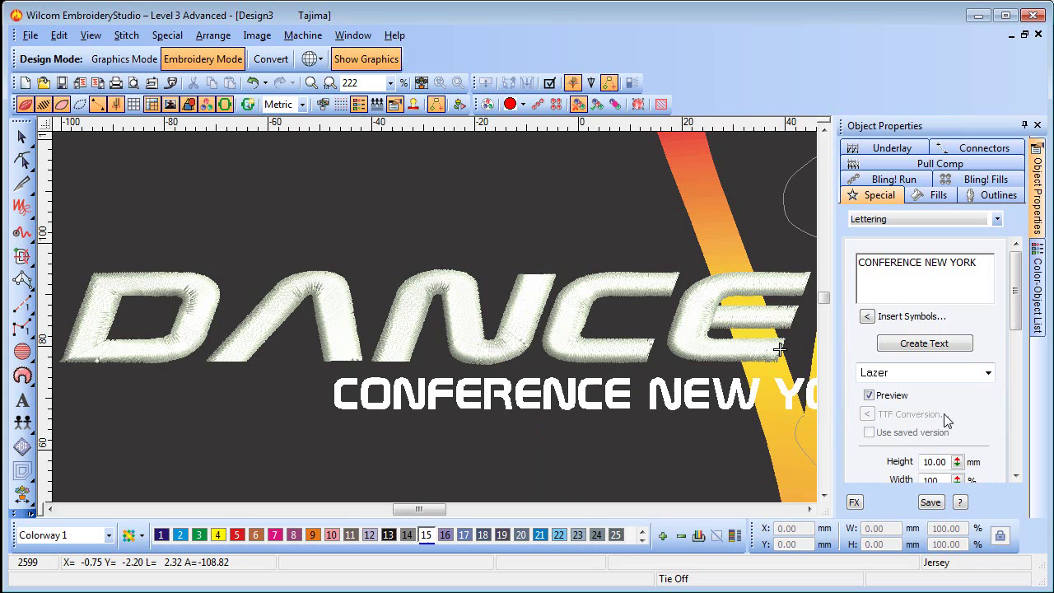
{"action": "double_click", "coordinate": [932, 462]}
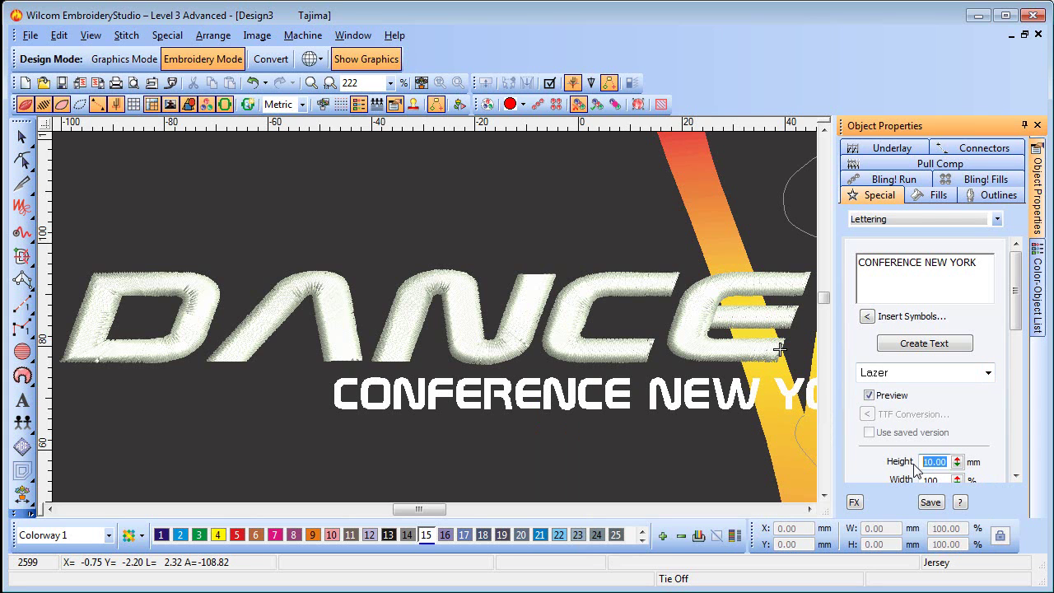
{"action": "type", "text": "6"}
{"action": "key", "text": "Return"}
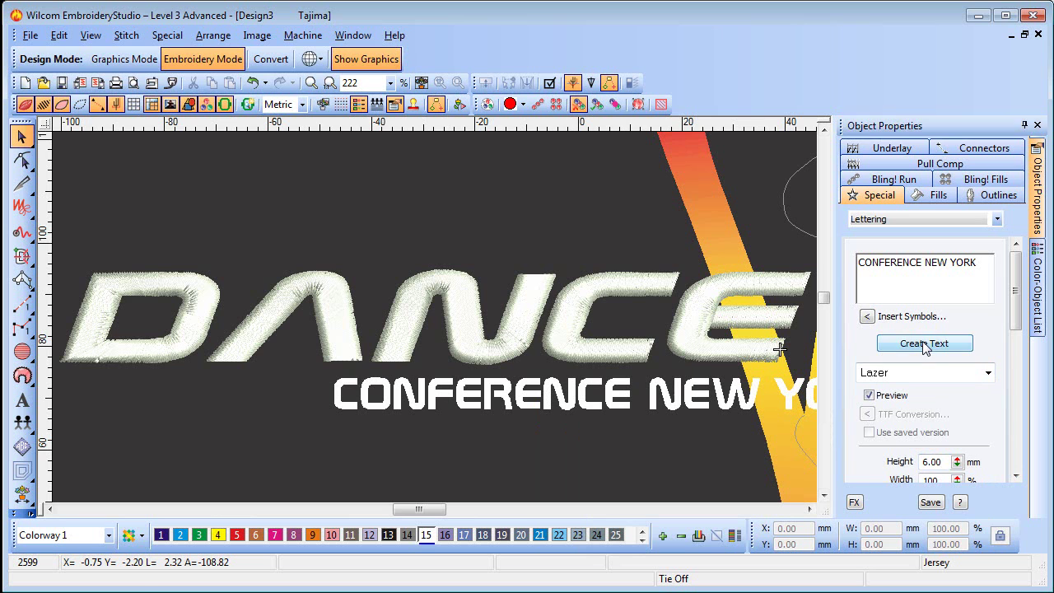
Step: Create the lettering, place it on the design, and move it beneath DANCE
{"action": "left_click", "coordinate": [924, 344]}
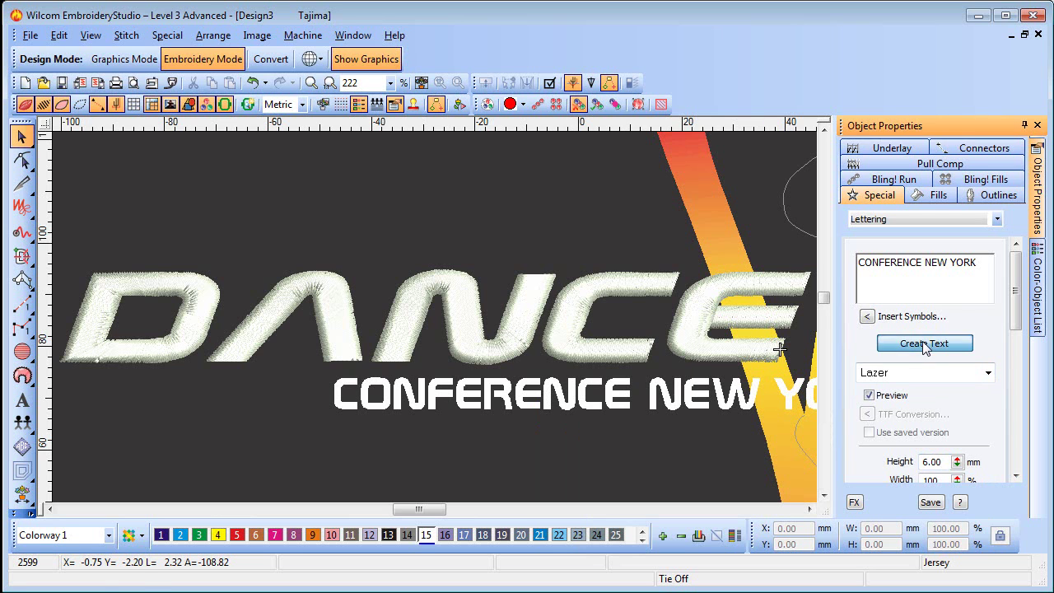
{"action": "left_click", "coordinate": [599, 381]}
{"action": "key", "text": "Return"}
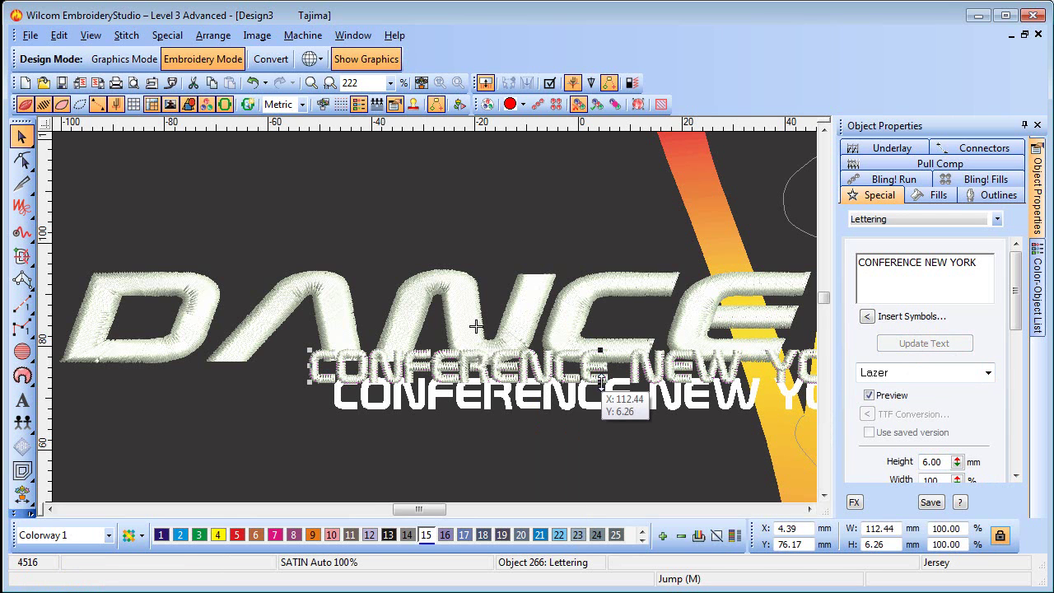
{"action": "left_click_drag", "start_coordinate": [436, 514], "coordinate": [447, 514]}
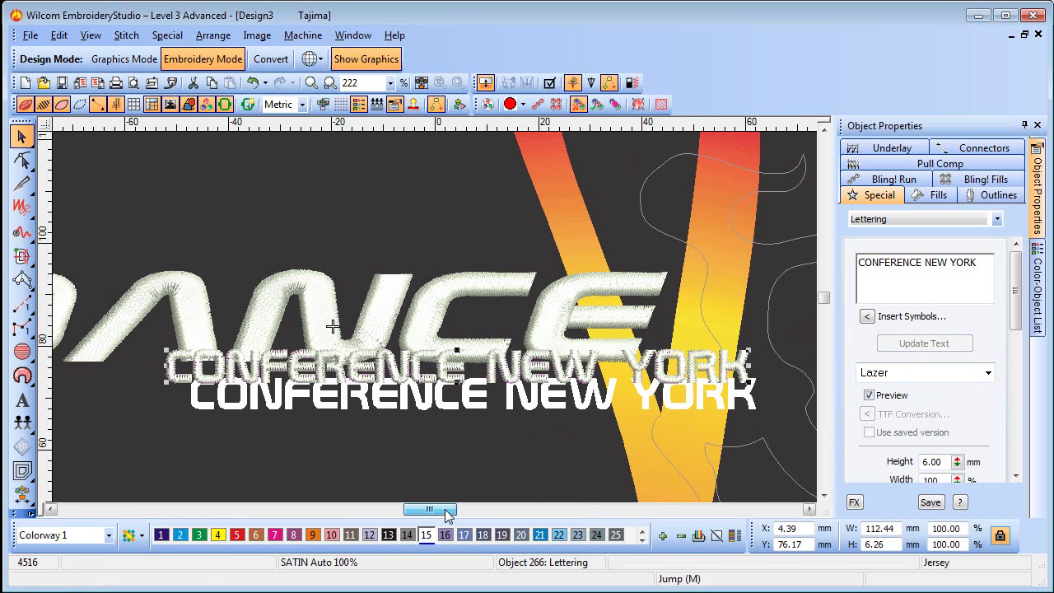
{"action": "left_click_drag", "start_coordinate": [463, 384], "coordinate": [483, 406]}
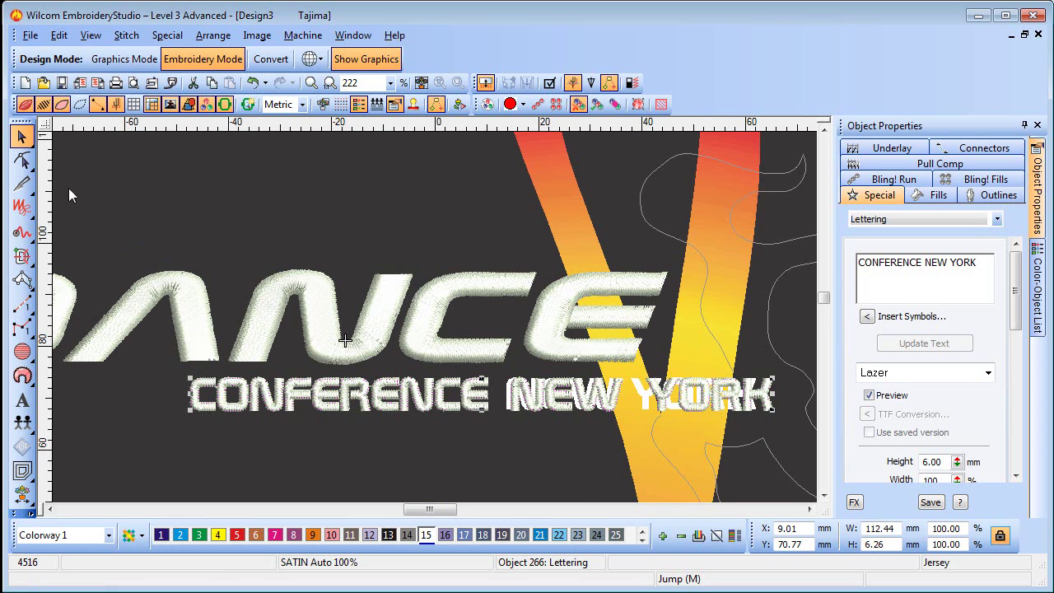
Step: Adjust the final K's control point to tighten the lettering's end spacing, then exit reshape
{"action": "left_click", "coordinate": [22, 161]}
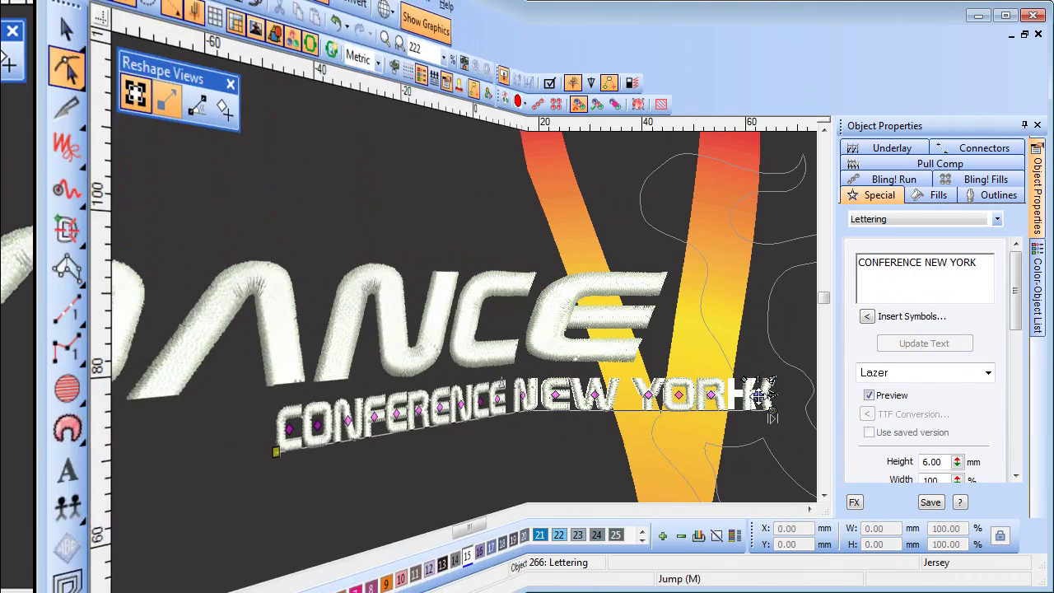
{"action": "left_click", "coordinate": [744, 395]}
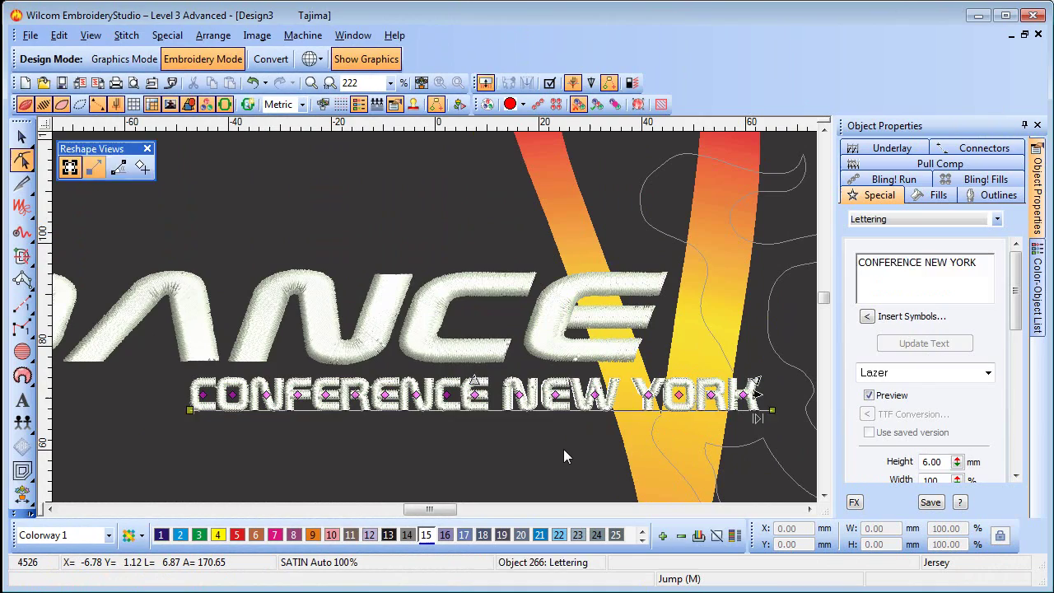
{"action": "key", "text": "Escape"}
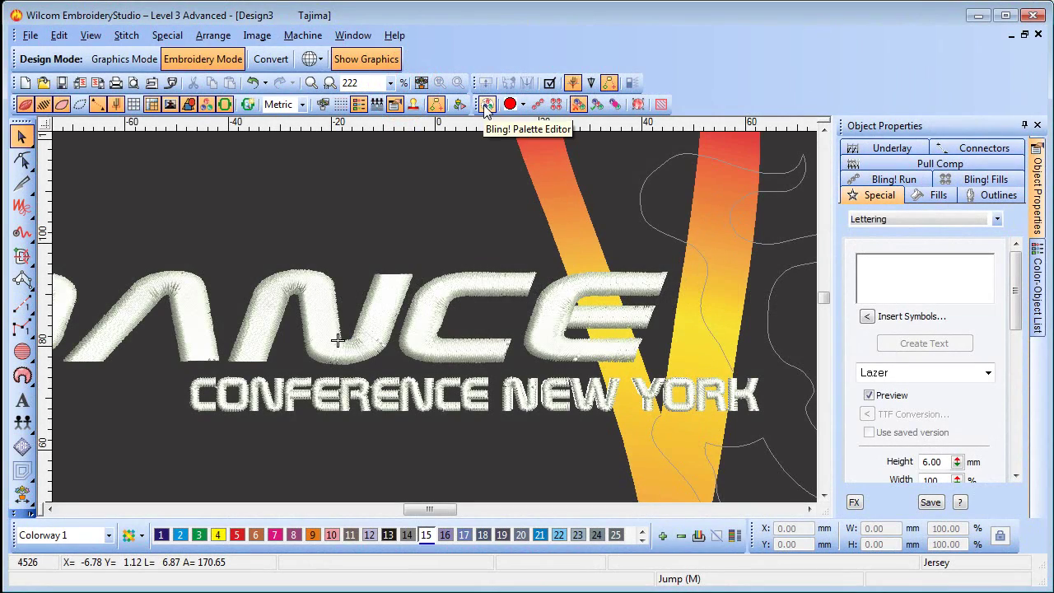
Step: Replace the first bling palette stone with a round ss12 stone
{"action": "left_click", "coordinate": [486, 108]}
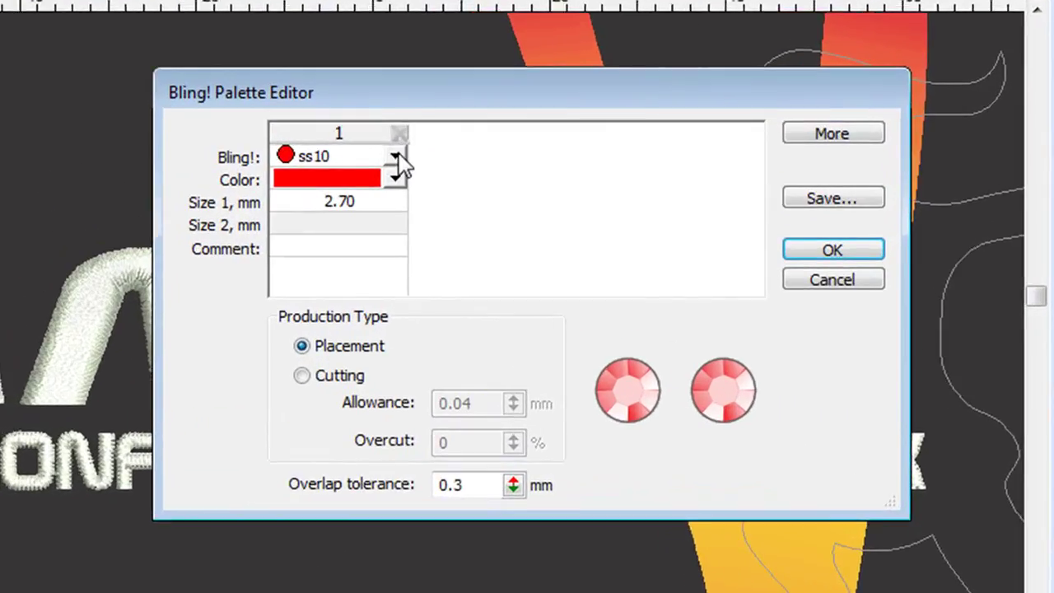
{"action": "left_click", "coordinate": [375, 134]}
{"action": "mouse_move", "coordinate": [326, 168]}
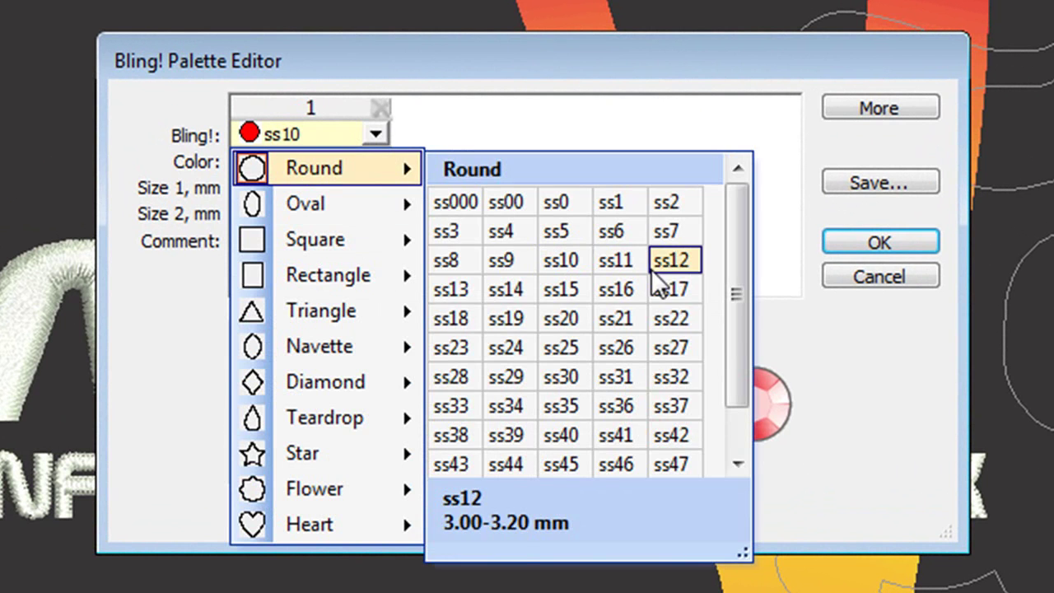
{"action": "left_click", "coordinate": [676, 262]}
{"action": "left_click", "coordinate": [375, 162]}
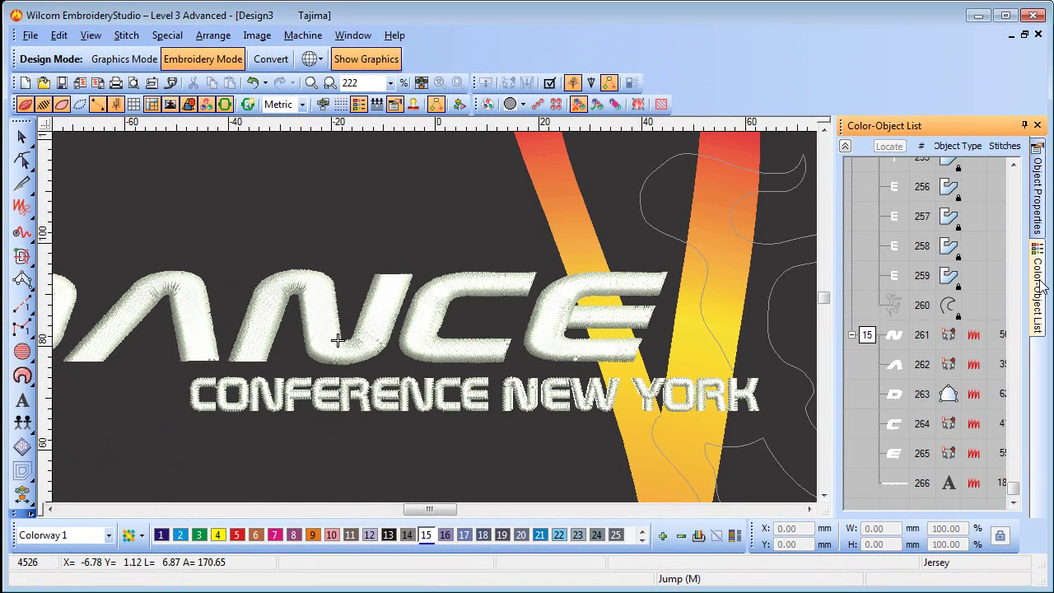
Step: Unlock all objects and hide everything except the dancer outline, object 260
{"action": "left_click", "coordinate": [885, 301]}
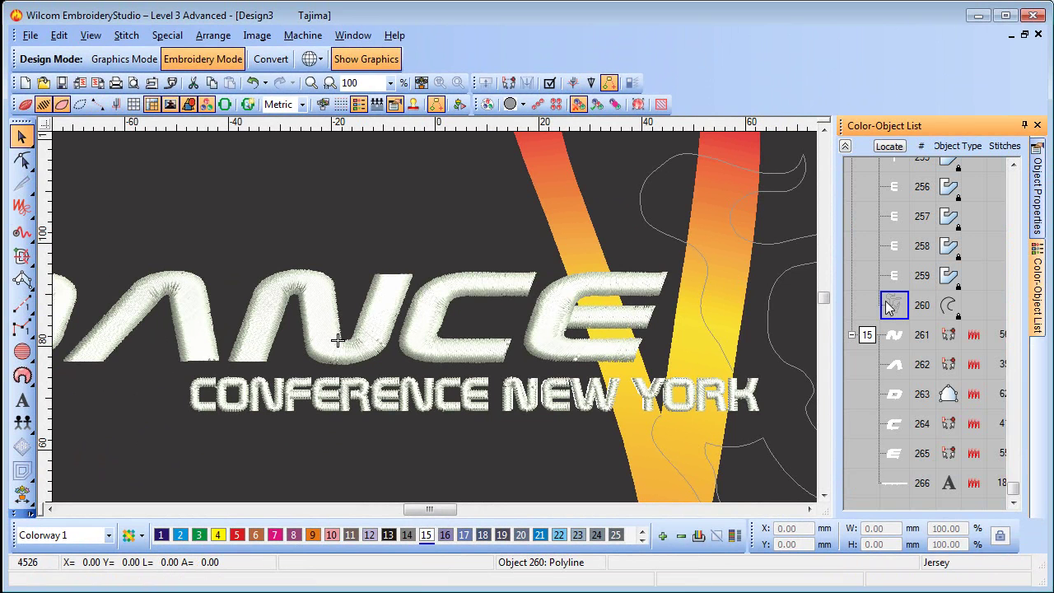
{"action": "right_click", "coordinate": [885, 300]}
{"action": "left_click", "coordinate": [927, 425]}
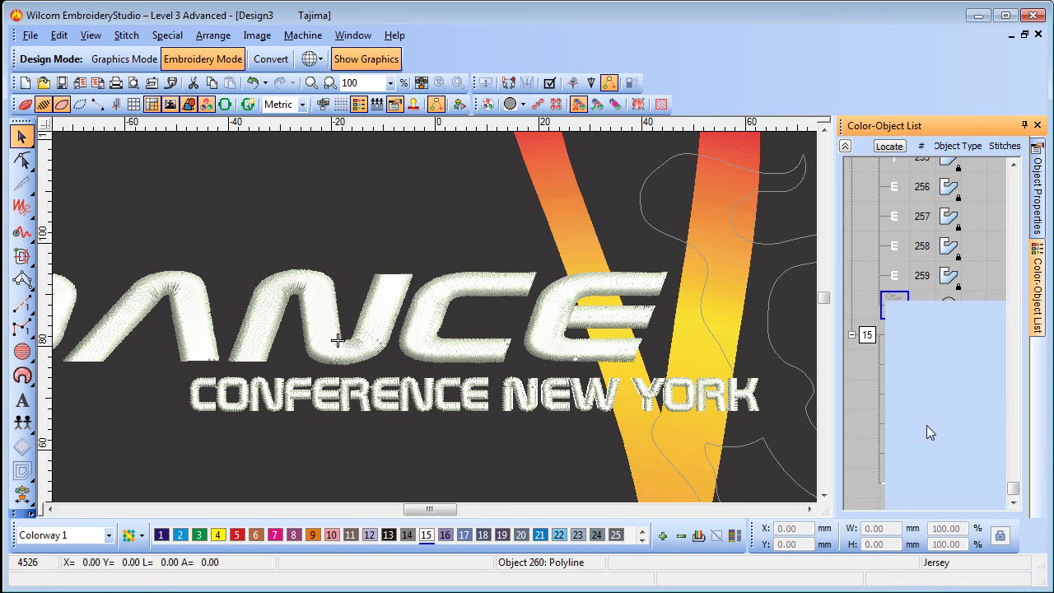
{"action": "right_click", "coordinate": [892, 301]}
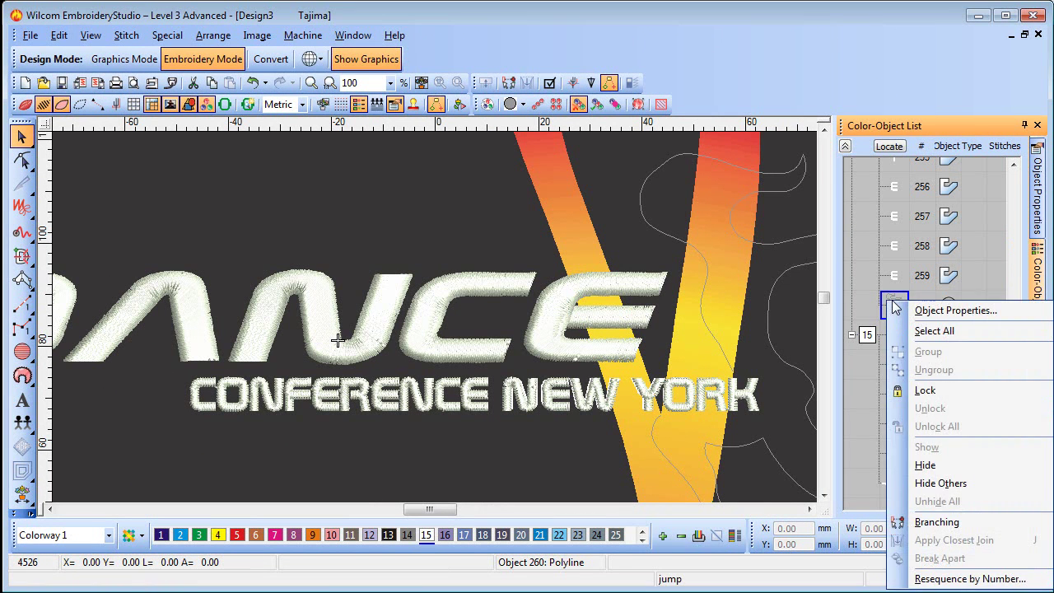
{"action": "left_click", "coordinate": [937, 484]}
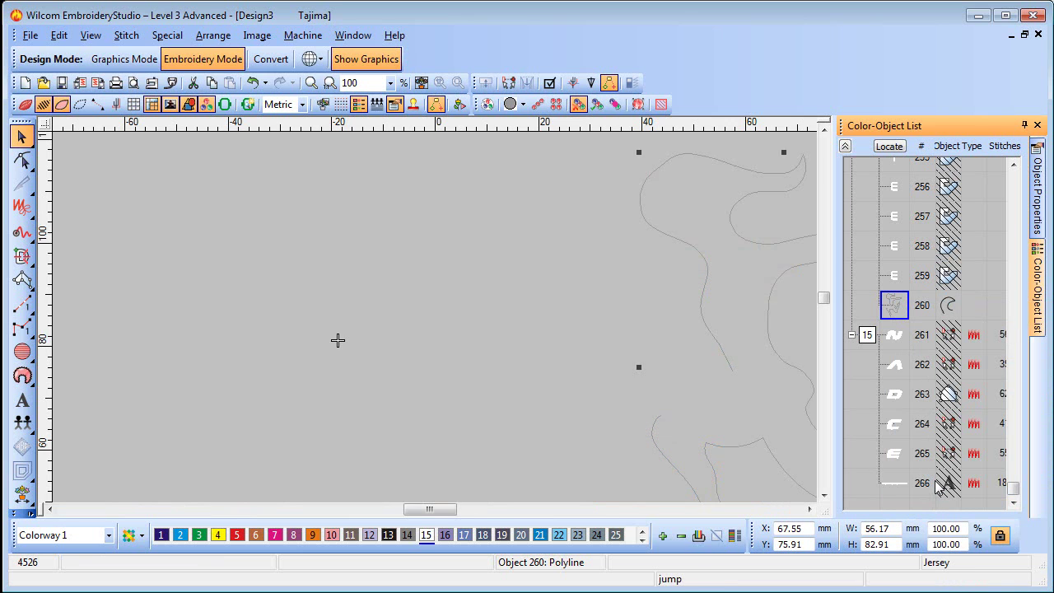
{"action": "key", "text": "0"}
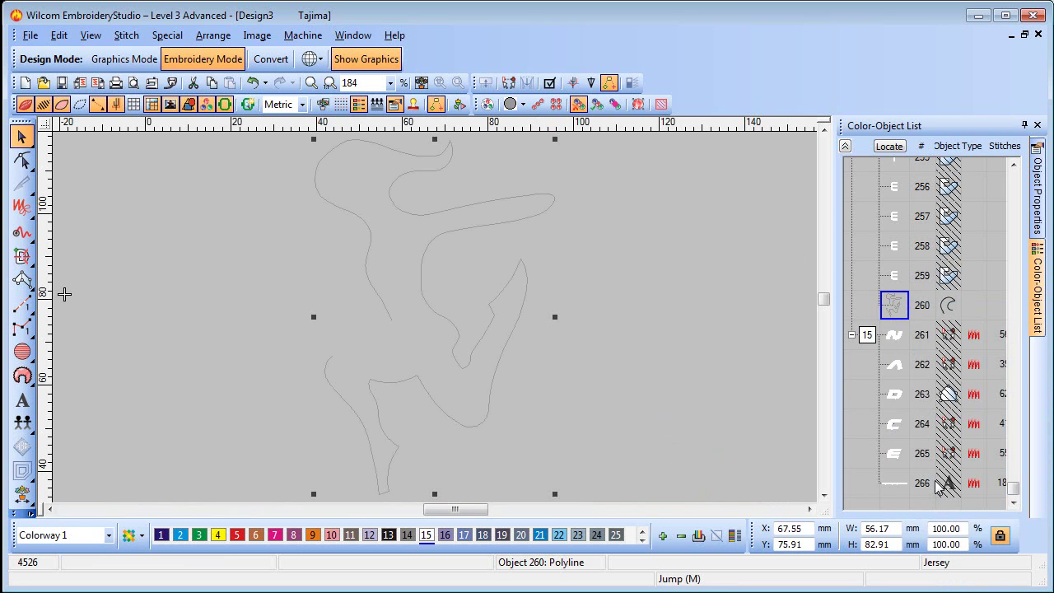
Step: Convert the dancer outline to a Bling! Run and review its properties
{"action": "right_click", "coordinate": [330, 148]}
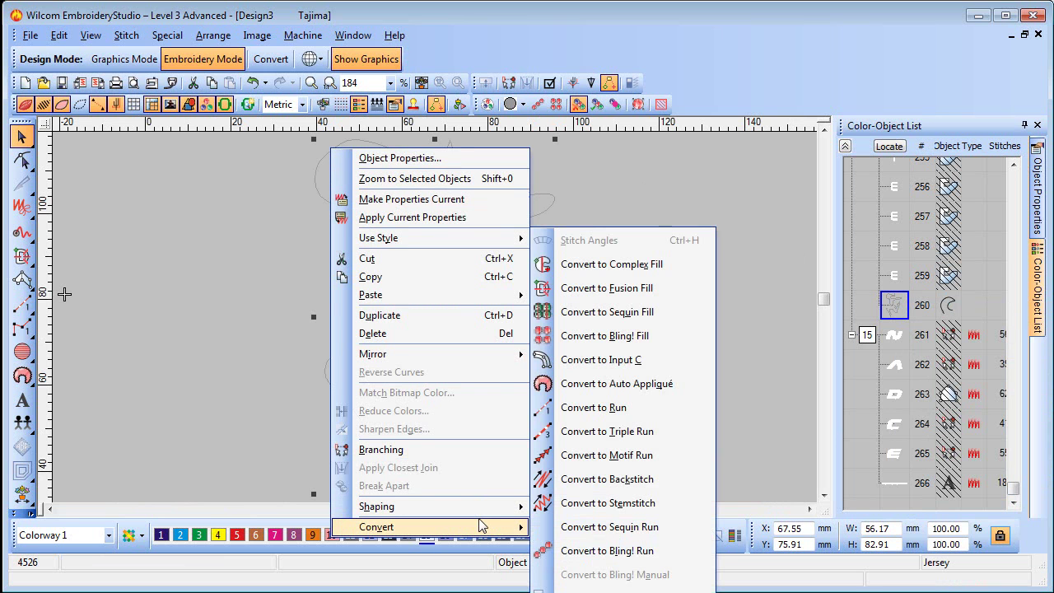
{"action": "mouse_move", "coordinate": [430, 527]}
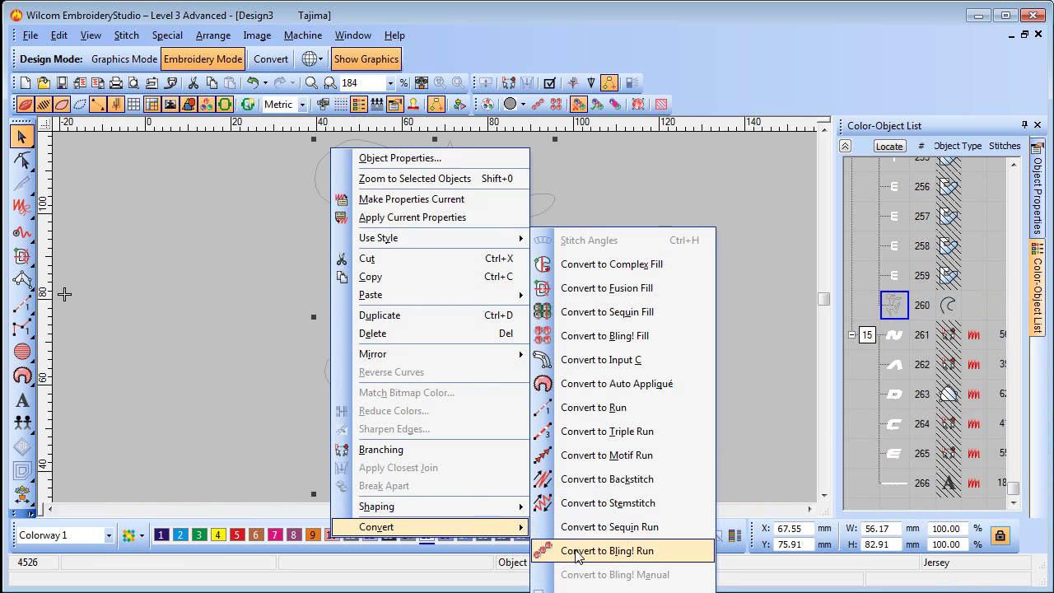
{"action": "left_click", "coordinate": [578, 557]}
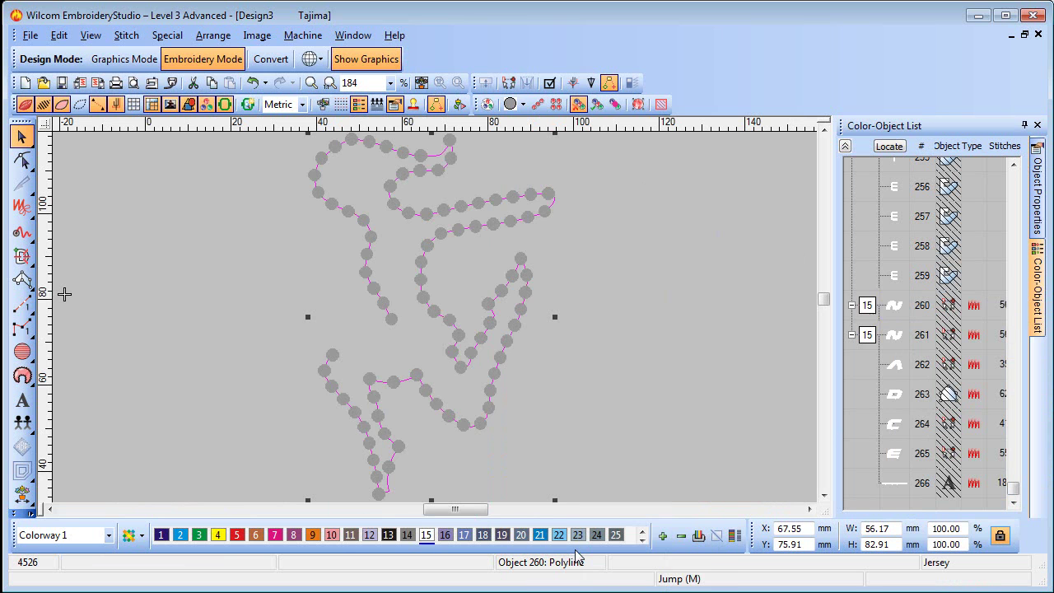
{"action": "double_click", "coordinate": [461, 420]}
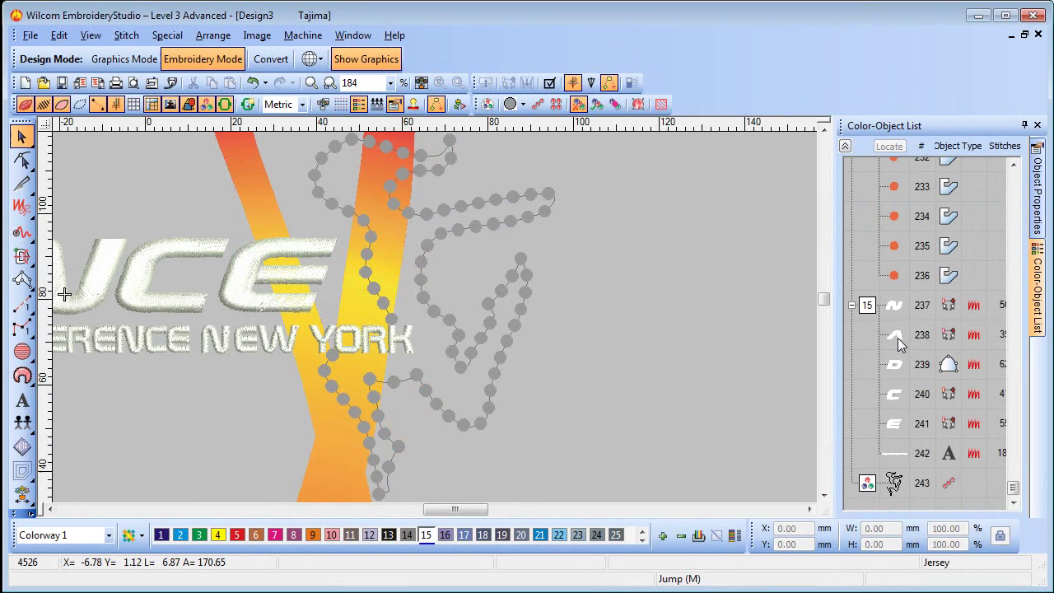
Step: Turn on a men's short-sleeve T-shirt front background image in Display Options
{"action": "left_click", "coordinate": [130, 536]}
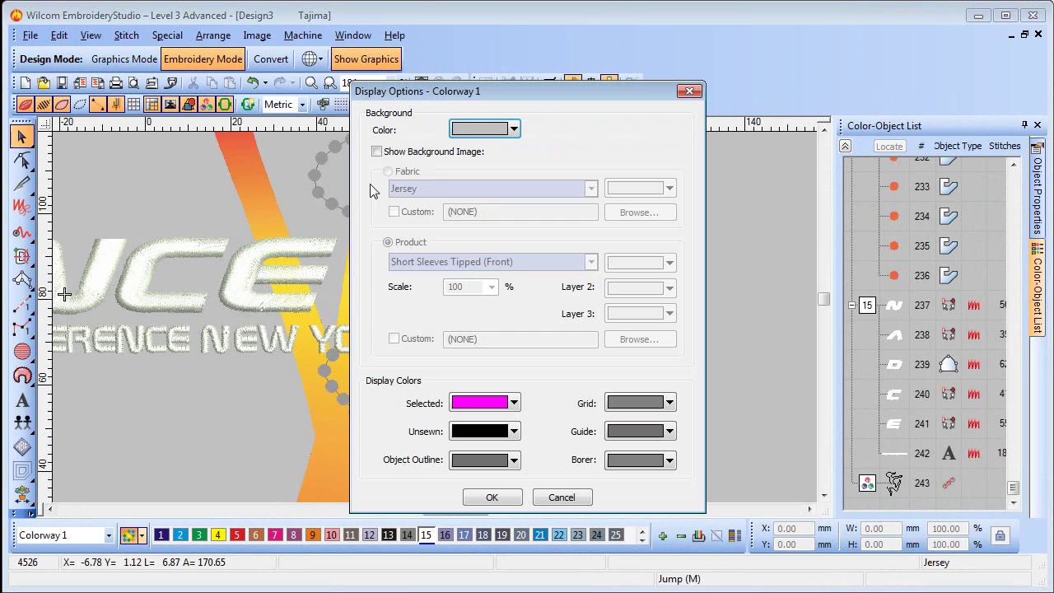
{"action": "left_click", "coordinate": [377, 151]}
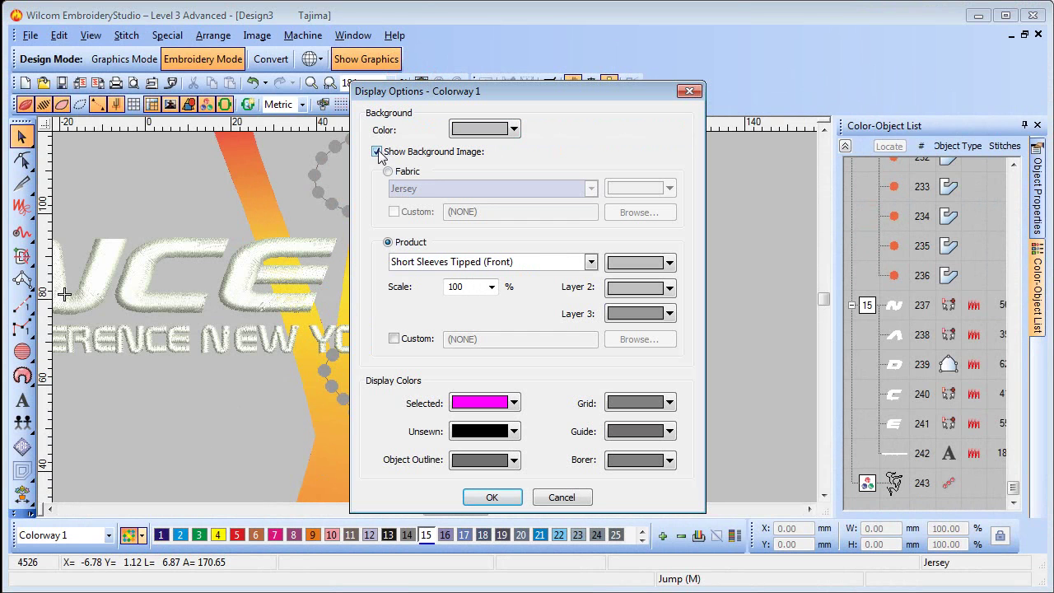
{"action": "left_click", "coordinate": [591, 262]}
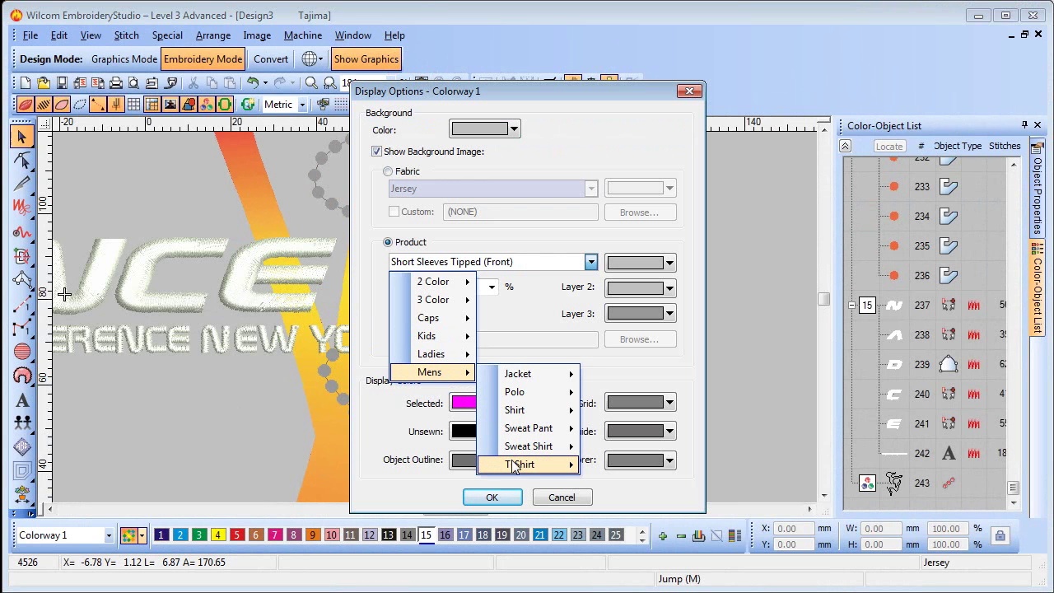
{"action": "mouse_move", "coordinate": [520, 465]}
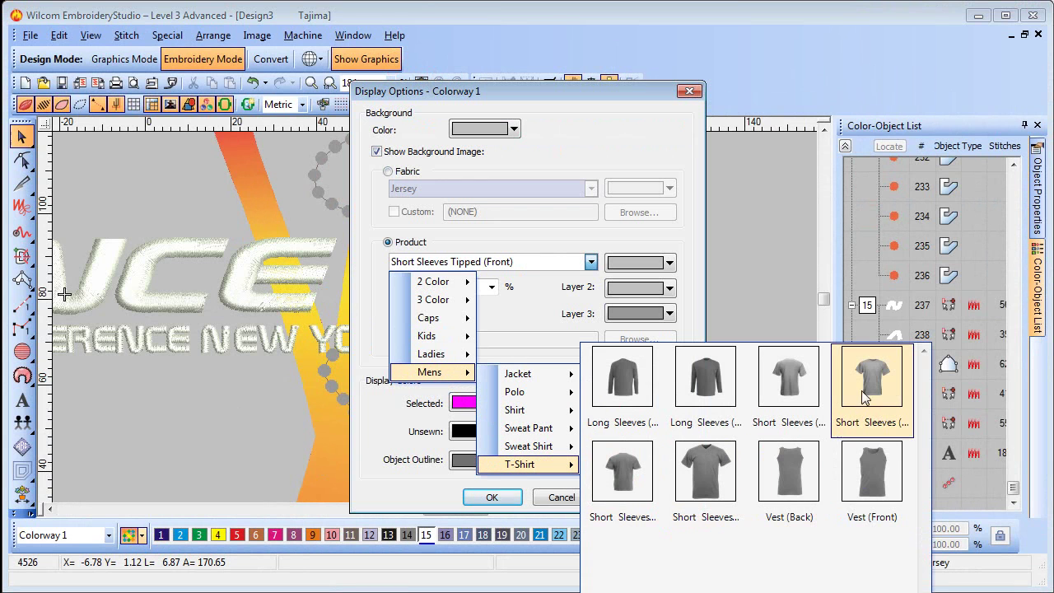
{"action": "left_click", "coordinate": [867, 387]}
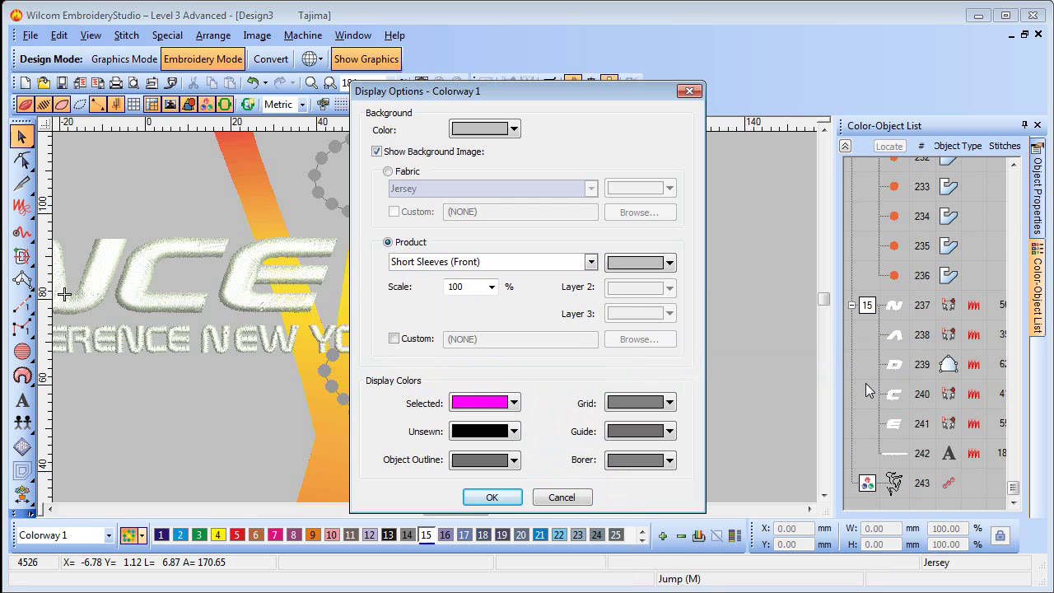
Step: Make the T-shirt black, set its scale to 40%, and apply the settings
{"action": "left_click", "coordinate": [670, 263]}
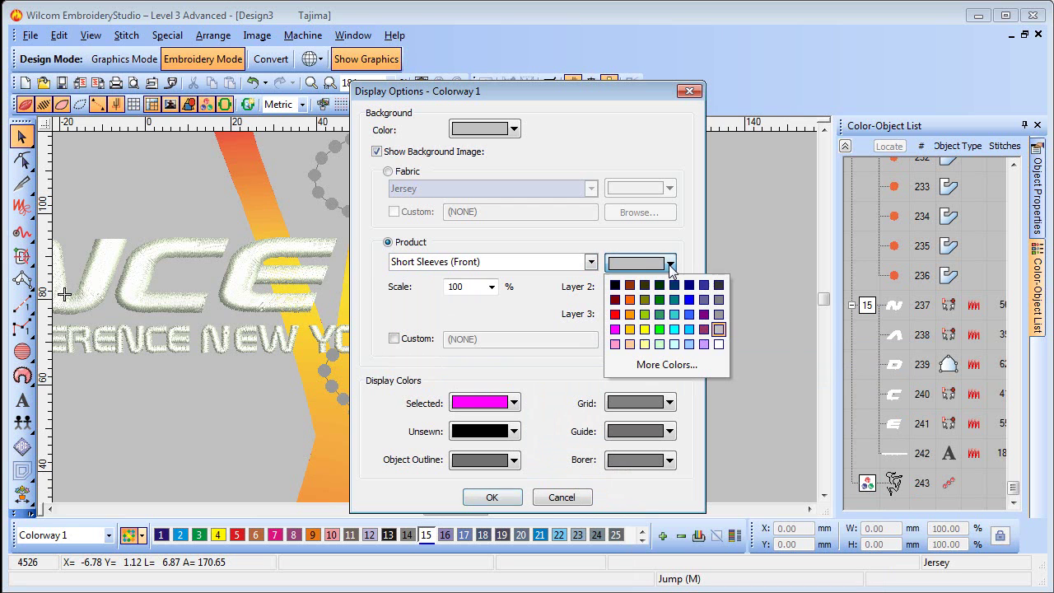
{"action": "left_click", "coordinate": [614, 285]}
{"action": "left_click_drag", "start_coordinate": [468, 285], "coordinate": [439, 294]}
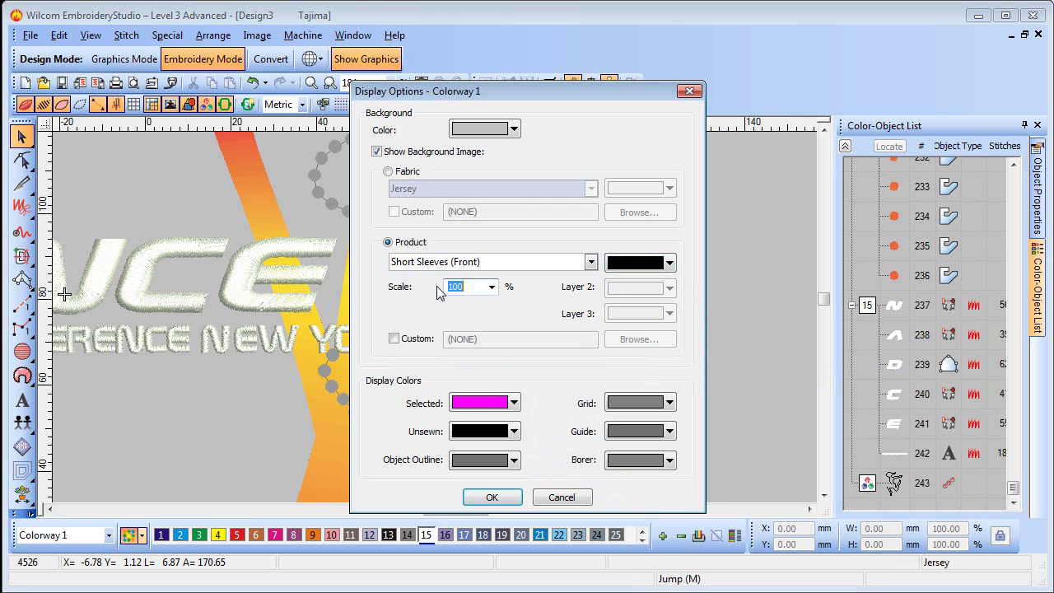
{"action": "type", "text": "40"}
{"action": "left_click", "coordinate": [492, 498]}
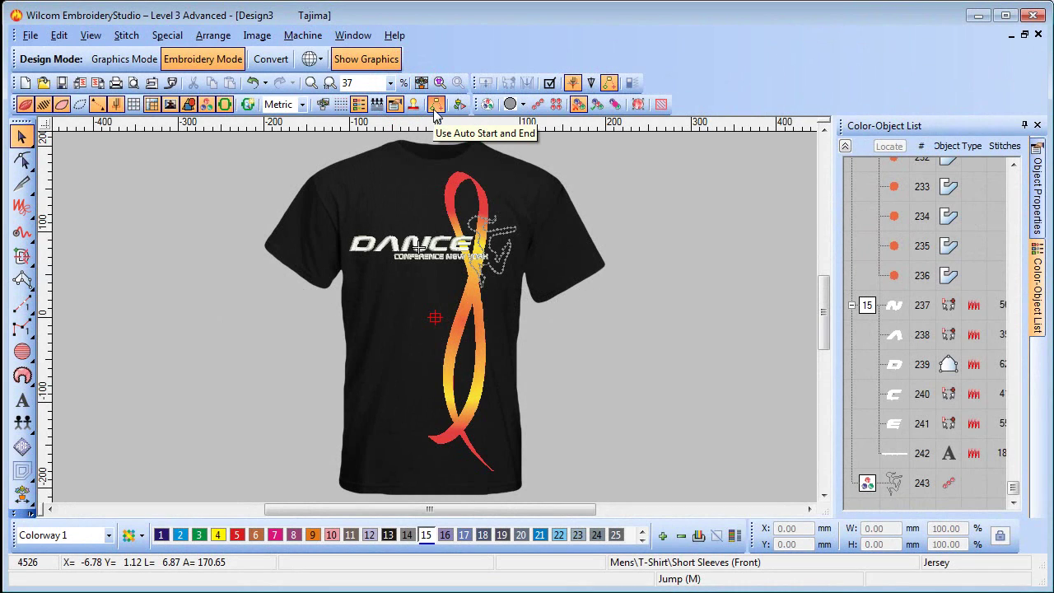
Step: Switch Auto Start and End to digitized mode and place the point on the DANCE lettering
{"action": "left_click", "coordinate": [437, 105]}
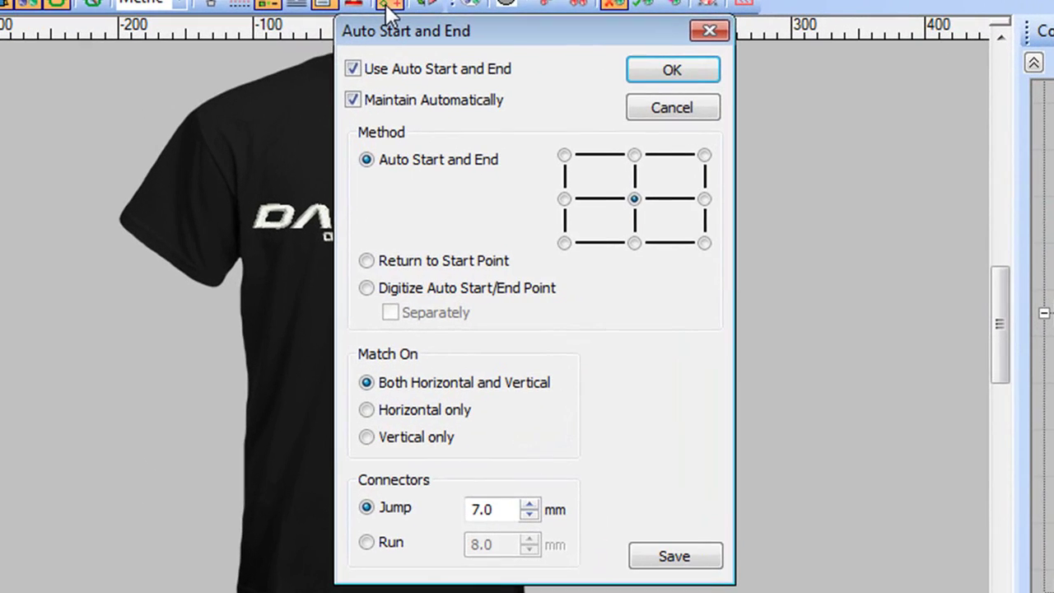
{"action": "left_click", "coordinate": [369, 288]}
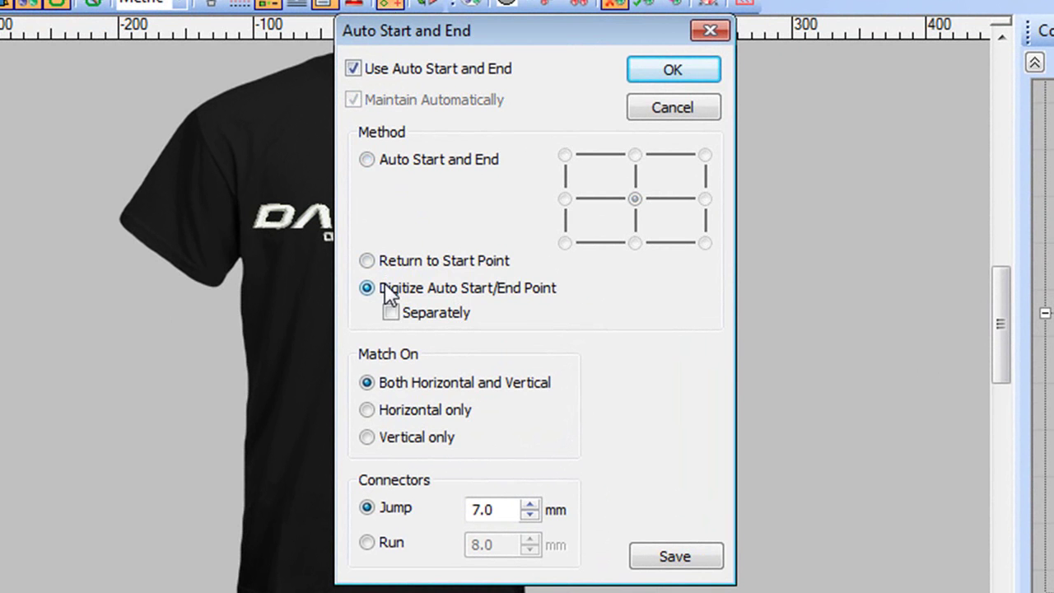
{"action": "left_click", "coordinate": [655, 76]}
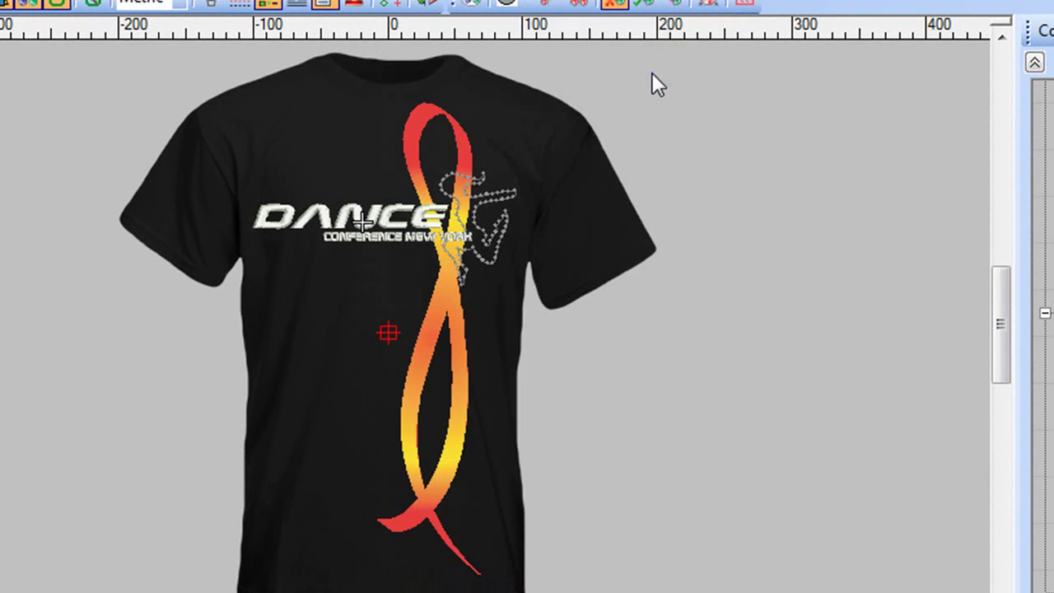
{"action": "key", "text": "z"}
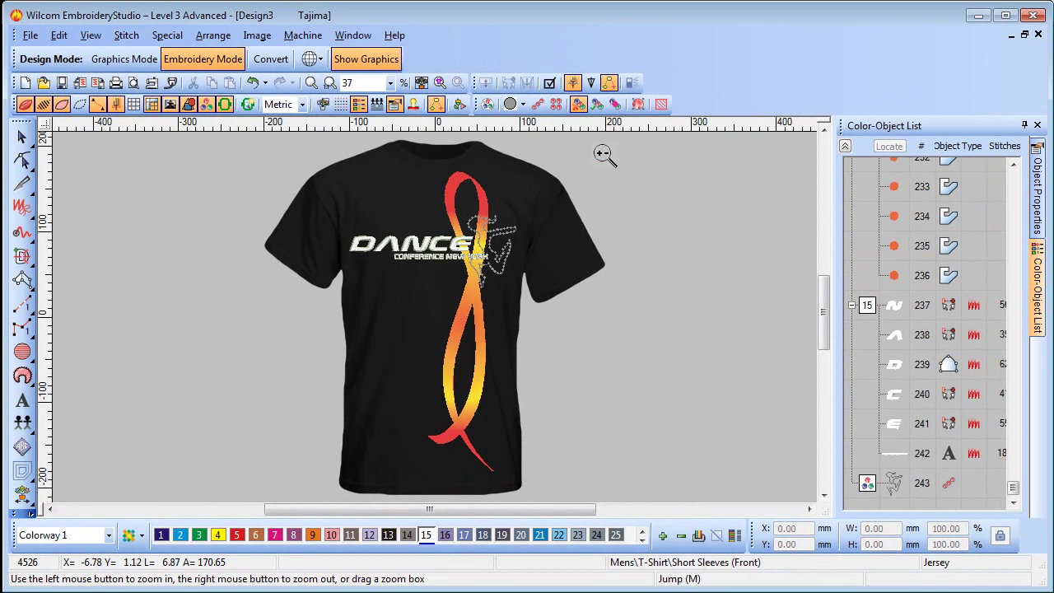
{"action": "left_click_drag", "start_coordinate": [396, 230], "coordinate": [512, 288]}
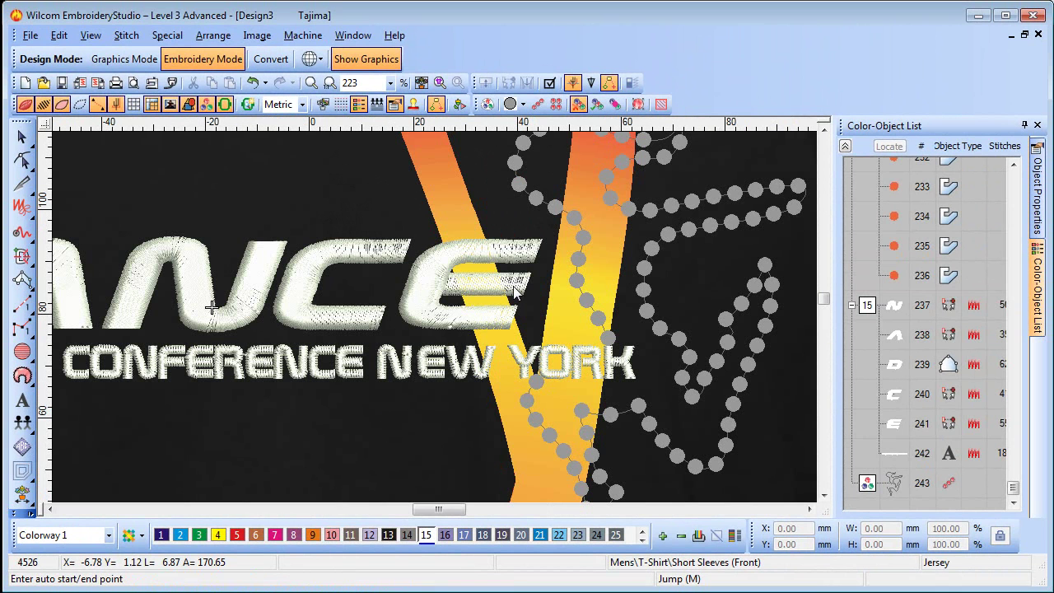
{"action": "left_click", "coordinate": [537, 373]}
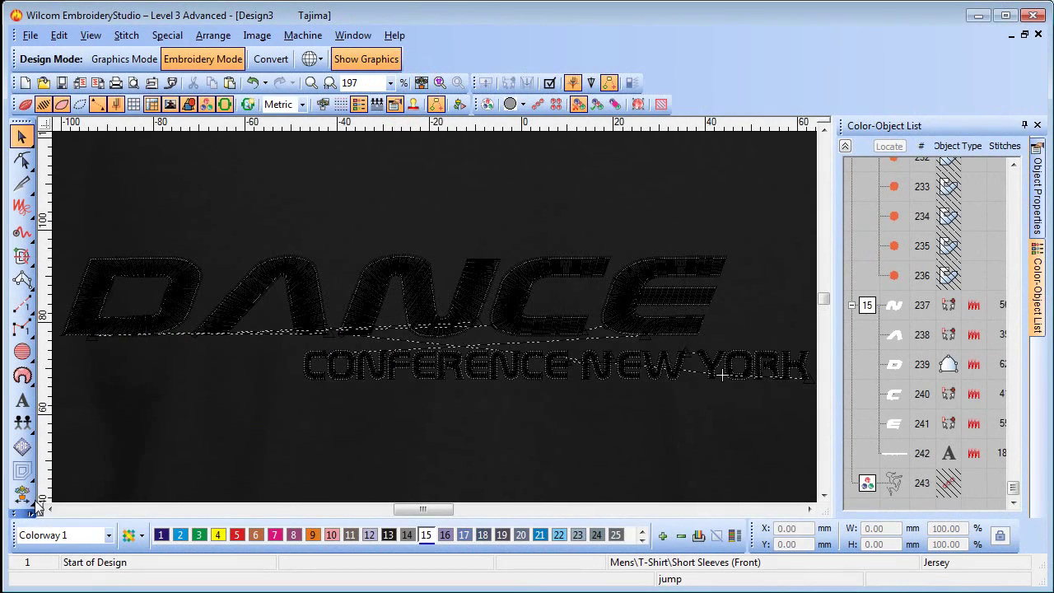
Step: Float the Travel Tools over the canvas and step object by object through the DANCE letters
{"action": "left_click", "coordinate": [22, 494]}
{"action": "mouse_move", "coordinate": [58, 487]}
{"action": "left_mouse_down"}
{"action": "mouse_move", "coordinate": [137, 446]}
{"action": "mouse_move", "coordinate": [202, 446]}
{"action": "left_mouse_up"}
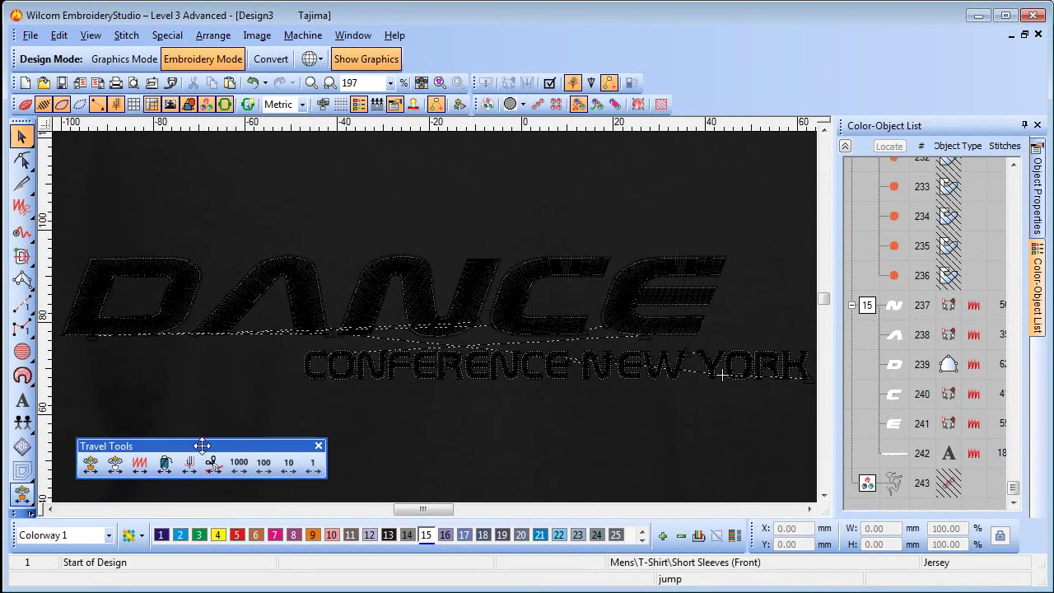
{"action": "left_click", "coordinate": [116, 467]}
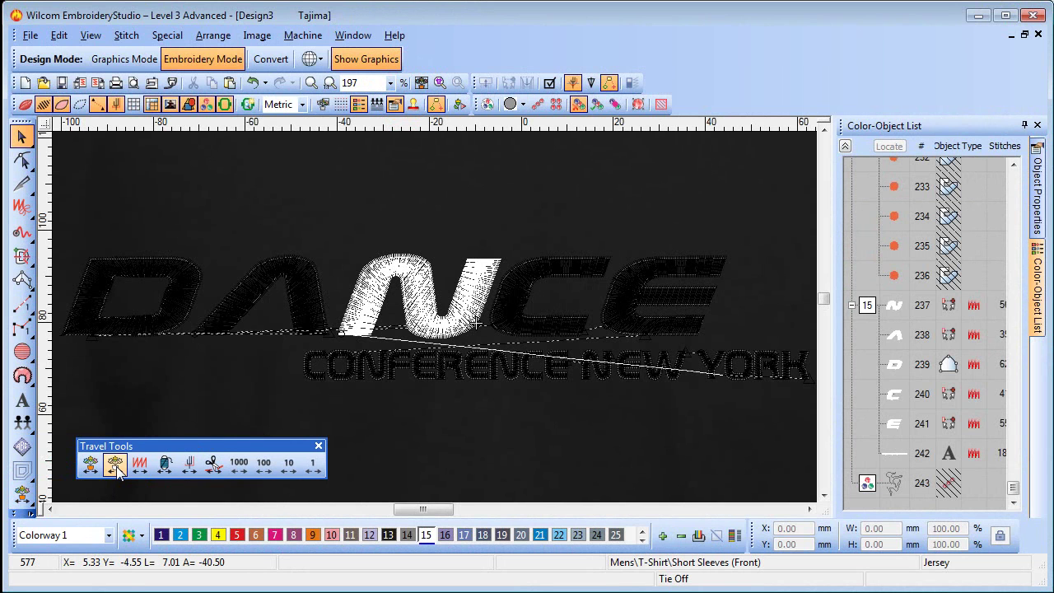
{"action": "left_click", "coordinate": [116, 467]}
{"action": "left_click", "coordinate": [116, 467]}
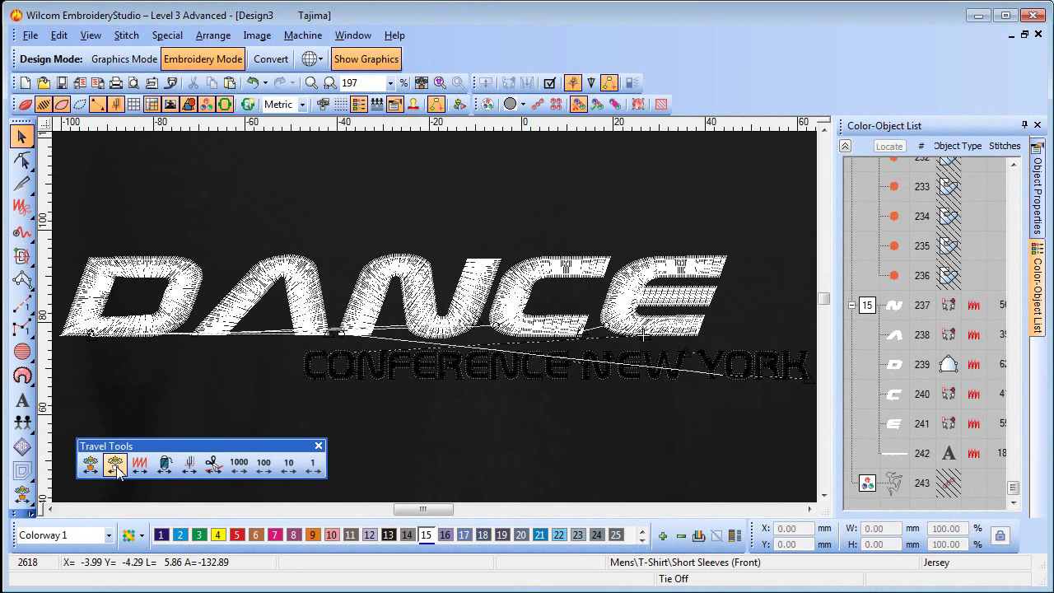
Step: Reorder the letter C so it stitches right after E
{"action": "left_click", "coordinate": [884, 422]}
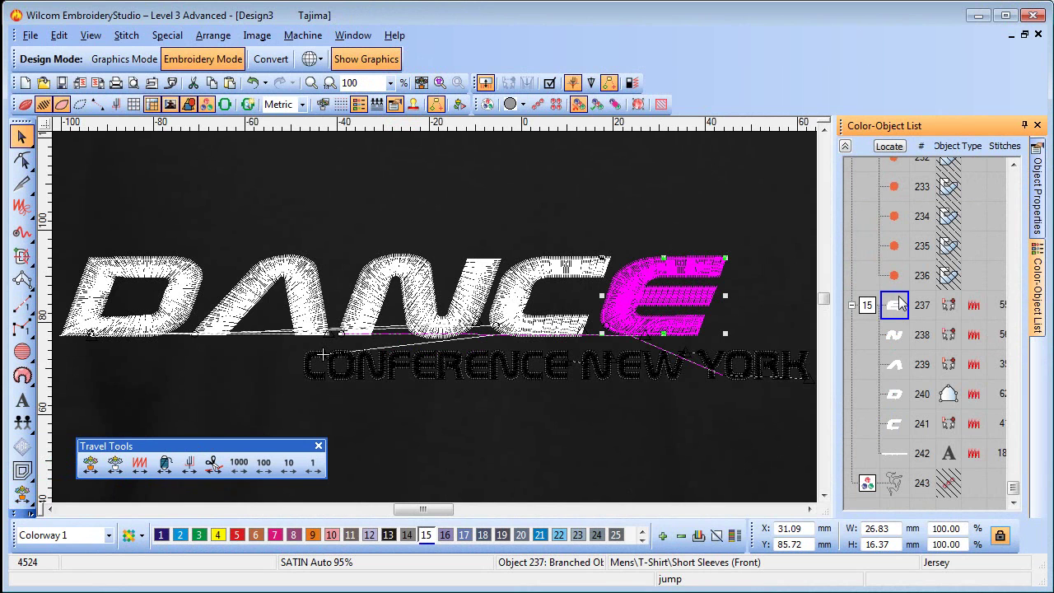
{"action": "left_click", "coordinate": [896, 424]}
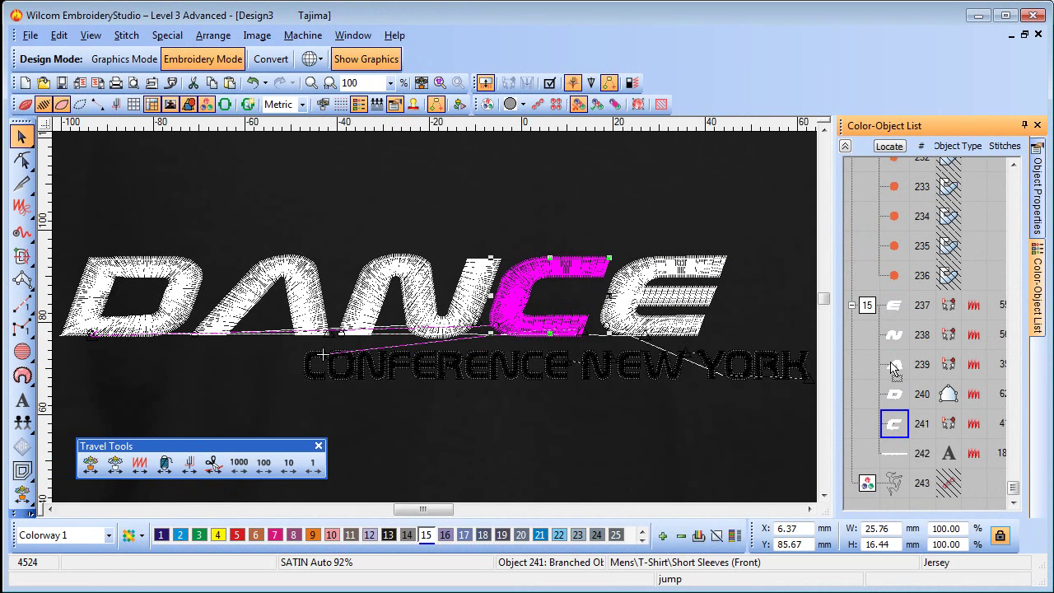
{"action": "left_click_drag", "start_coordinate": [892, 364], "coordinate": [894, 326]}
{"action": "left_click", "coordinate": [766, 462]}
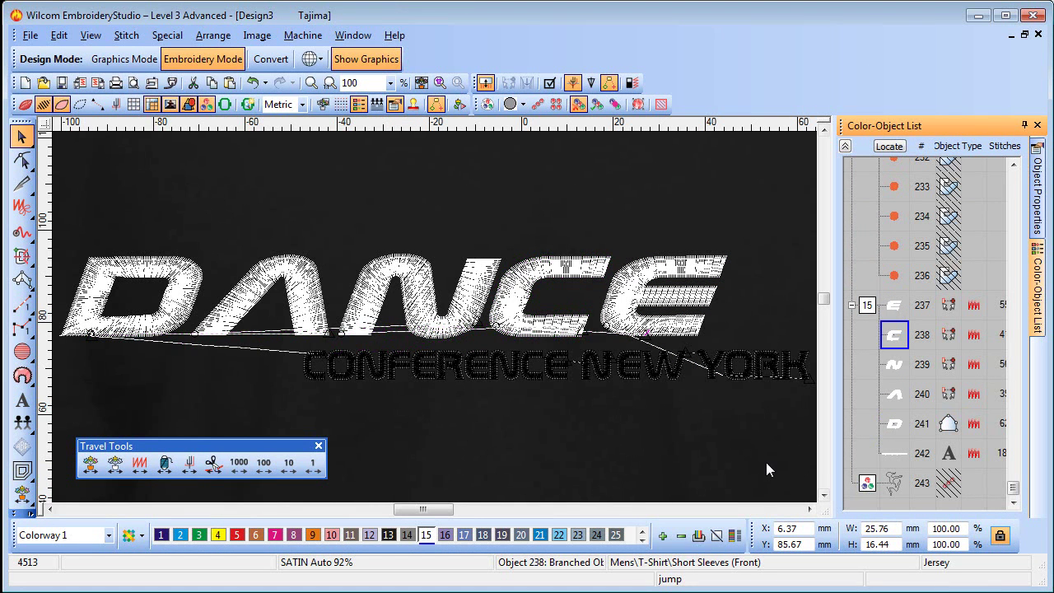
Step: Rewind the design and travel by function through the letters E, C and N
{"action": "left_click", "coordinate": [89, 466]}
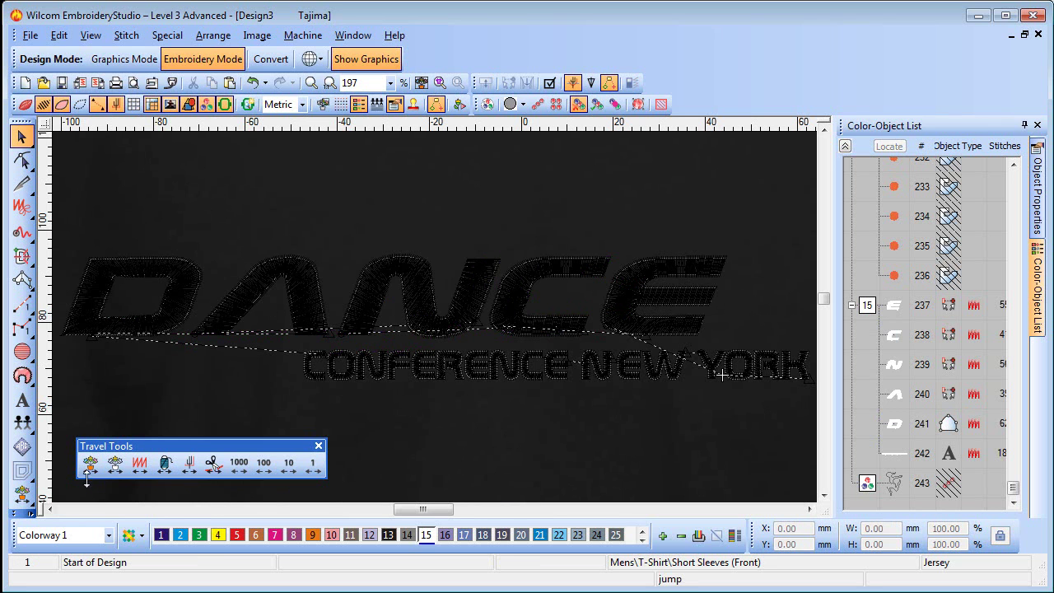
{"action": "left_click", "coordinate": [190, 465]}
{"action": "left_click", "coordinate": [190, 465]}
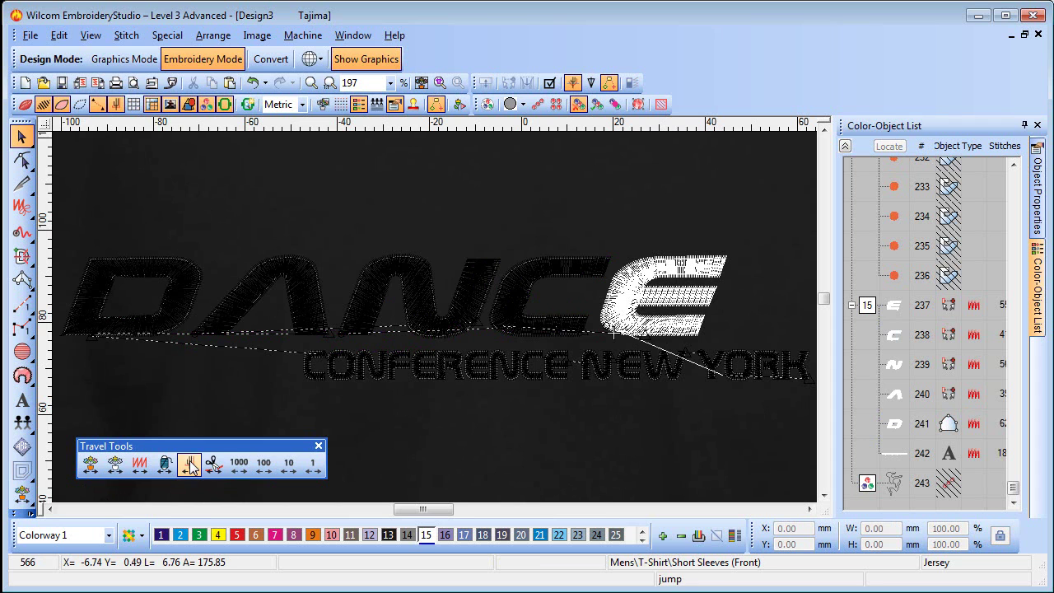
{"action": "left_click", "coordinate": [191, 466]}
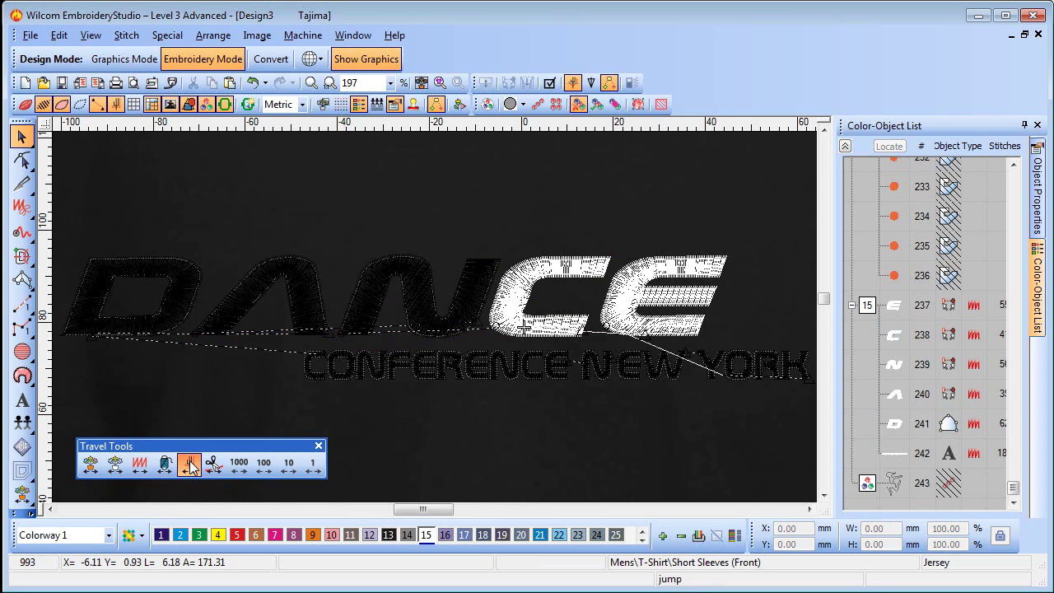
{"action": "left_click", "coordinate": [191, 466]}
{"action": "left_click", "coordinate": [190, 465]}
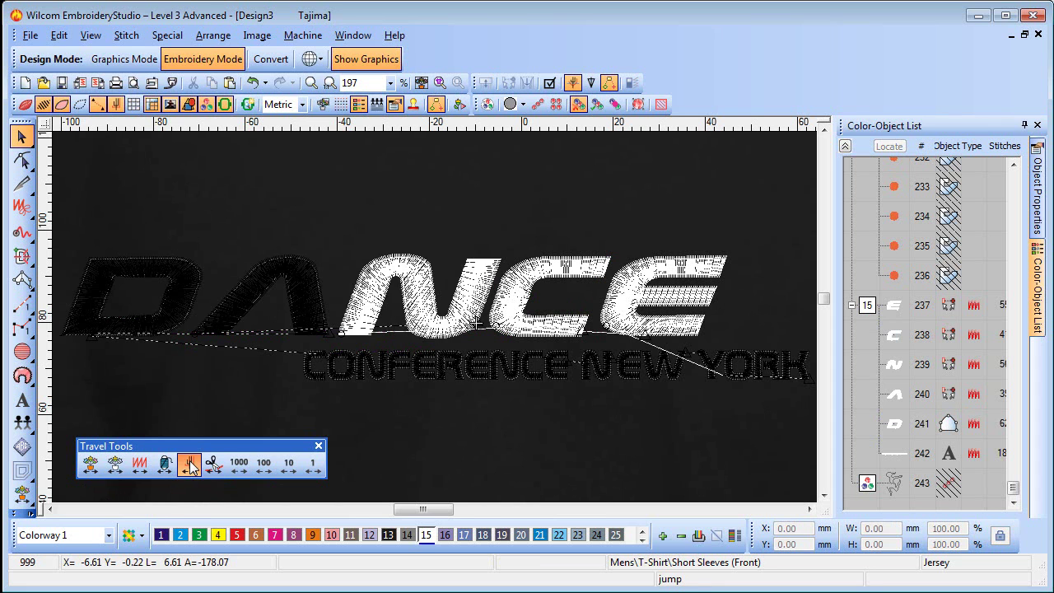
Step: Select every object, apply Closest Join to all letter connections, then deselect
{"action": "key", "text": "Escape"}
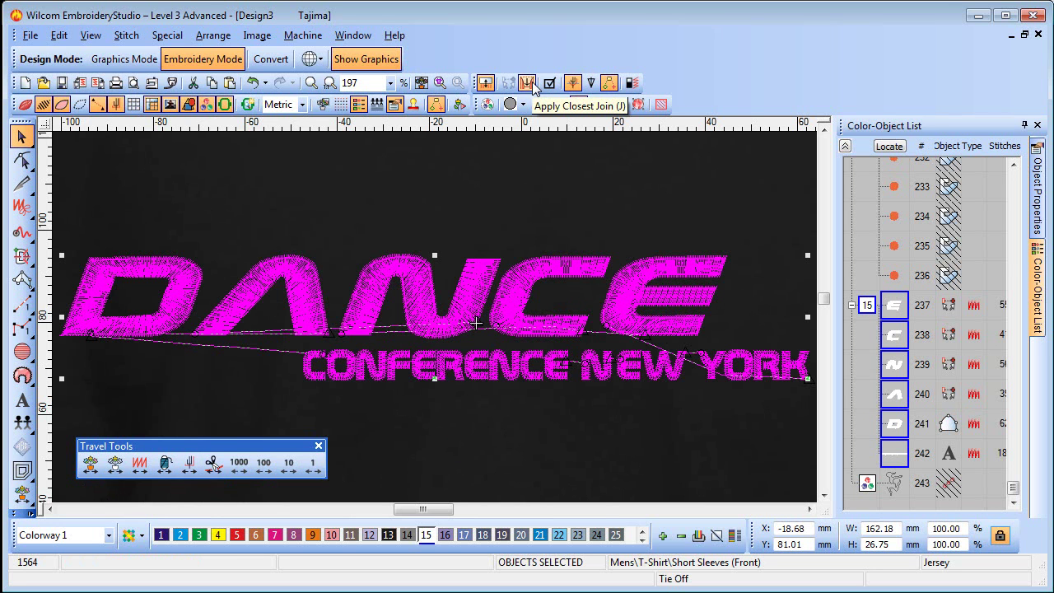
{"action": "left_click", "coordinate": [530, 82]}
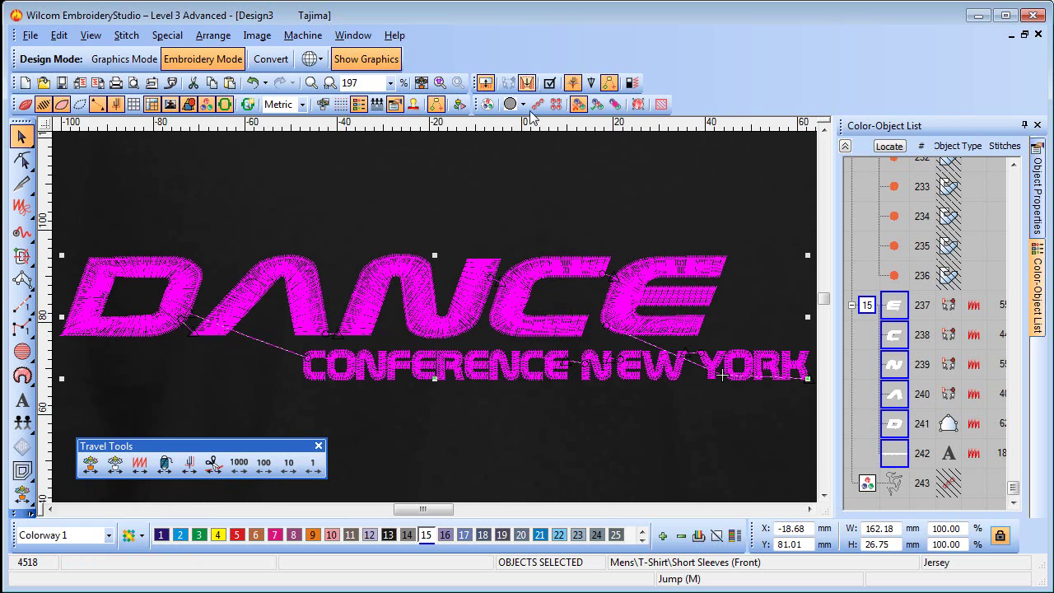
{"action": "key", "text": "Escape"}
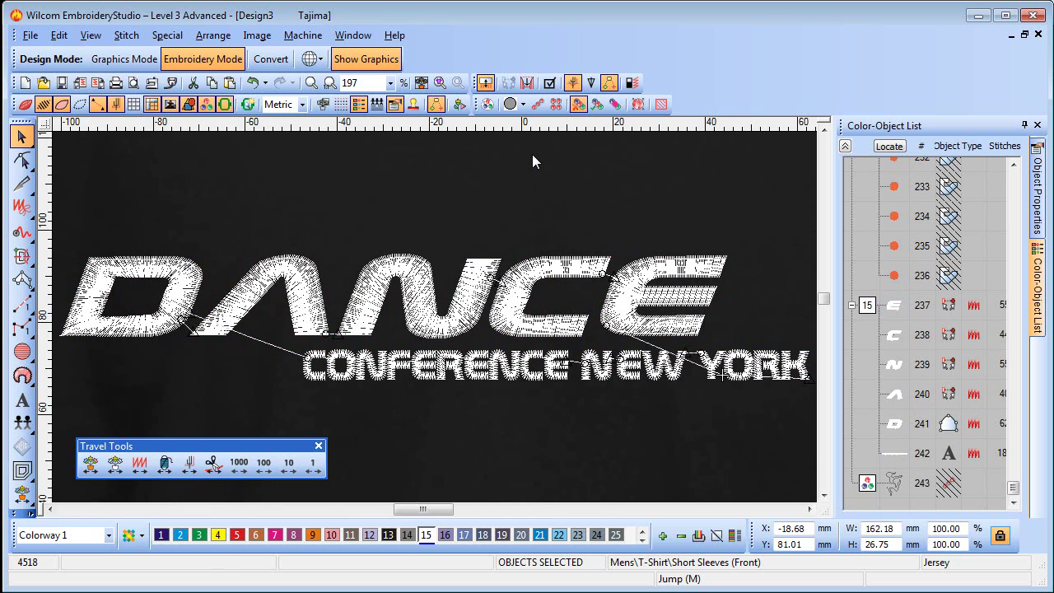
{"action": "left_click", "coordinate": [459, 104]}
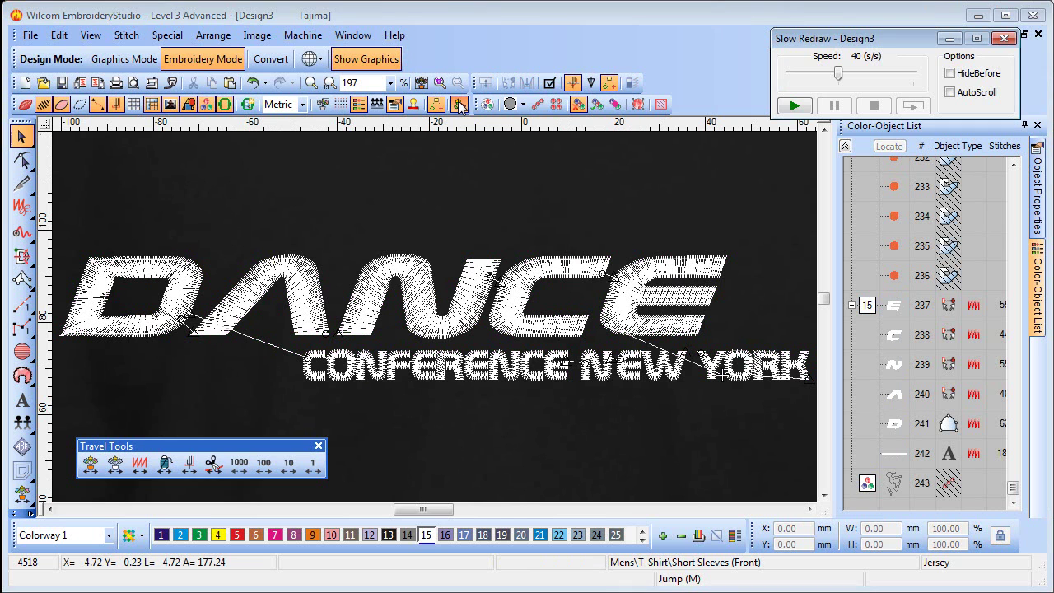
{"action": "left_click_drag", "start_coordinate": [839, 73], "coordinate": [874, 75]}
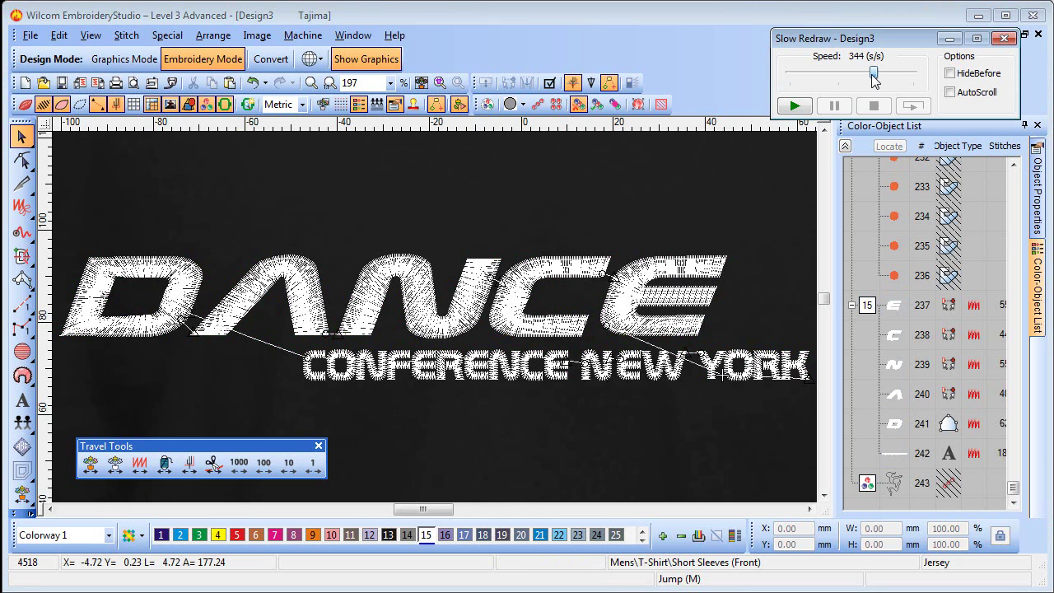
{"action": "left_click", "coordinate": [798, 107]}
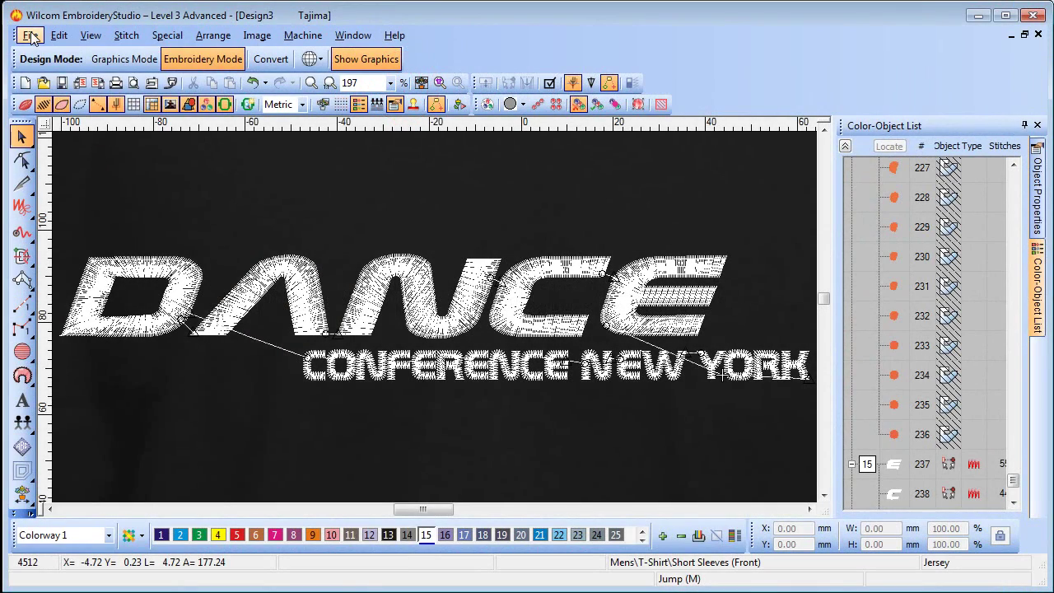
Step: Set multi-decoration export formats to Tajima DST embroidery, PNG print and AI bling
{"action": "left_click", "coordinate": [30, 35]}
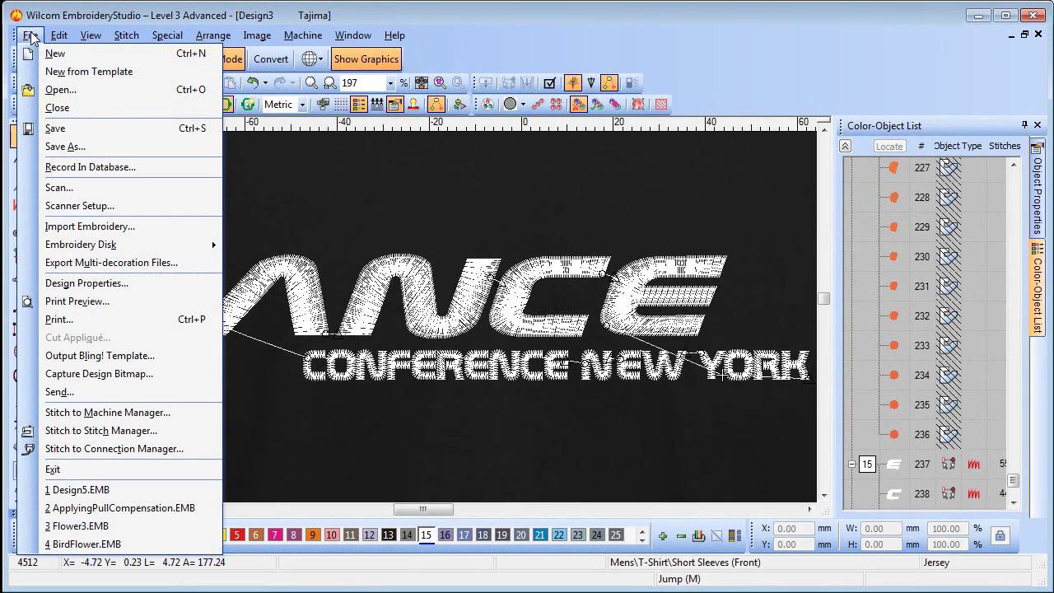
{"action": "left_click", "coordinate": [67, 263]}
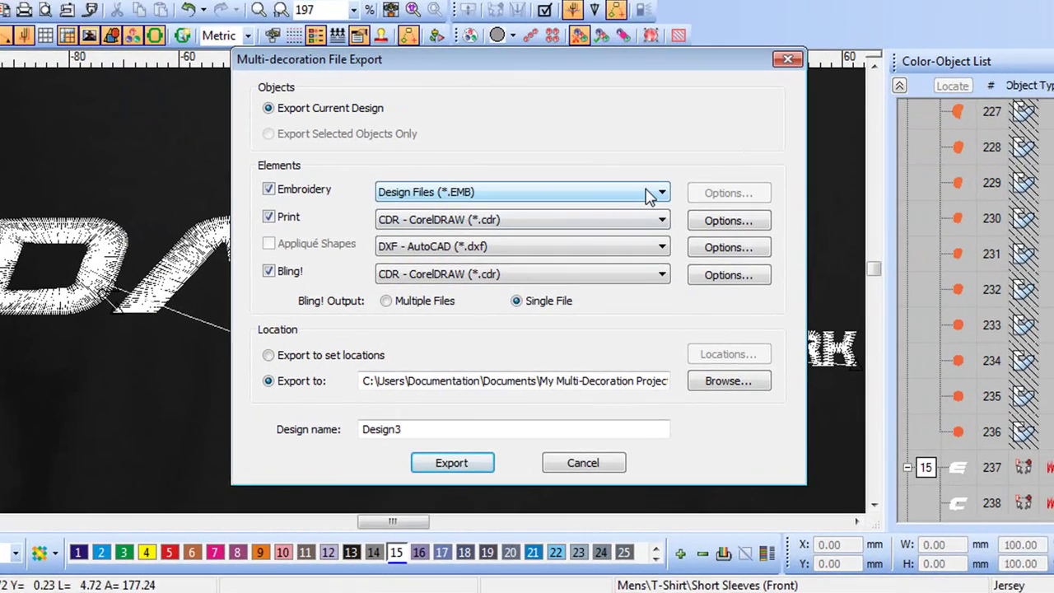
{"action": "left_click", "coordinate": [665, 167]}
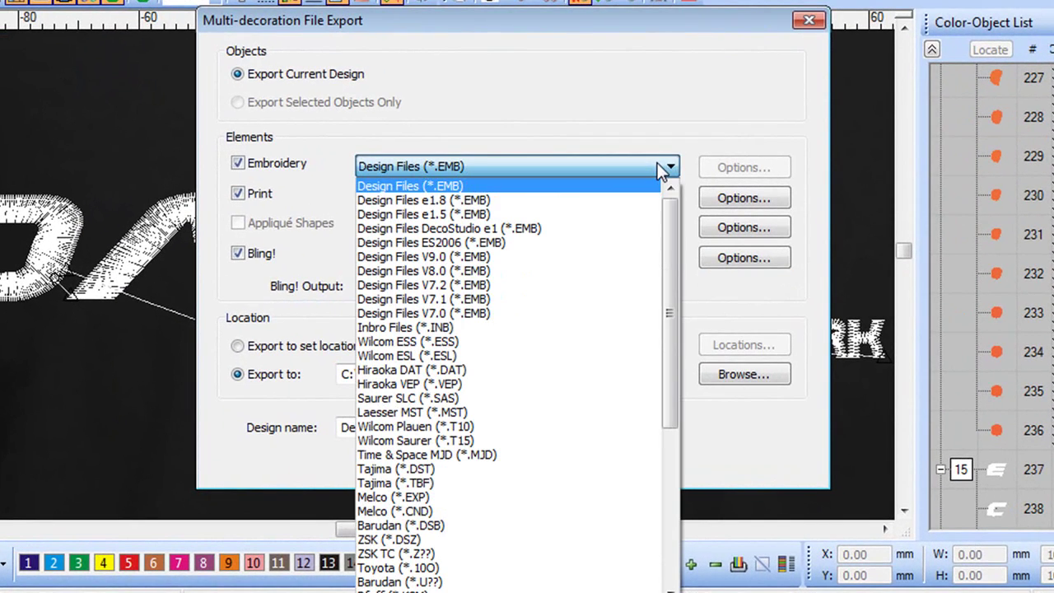
{"action": "left_click", "coordinate": [614, 469]}
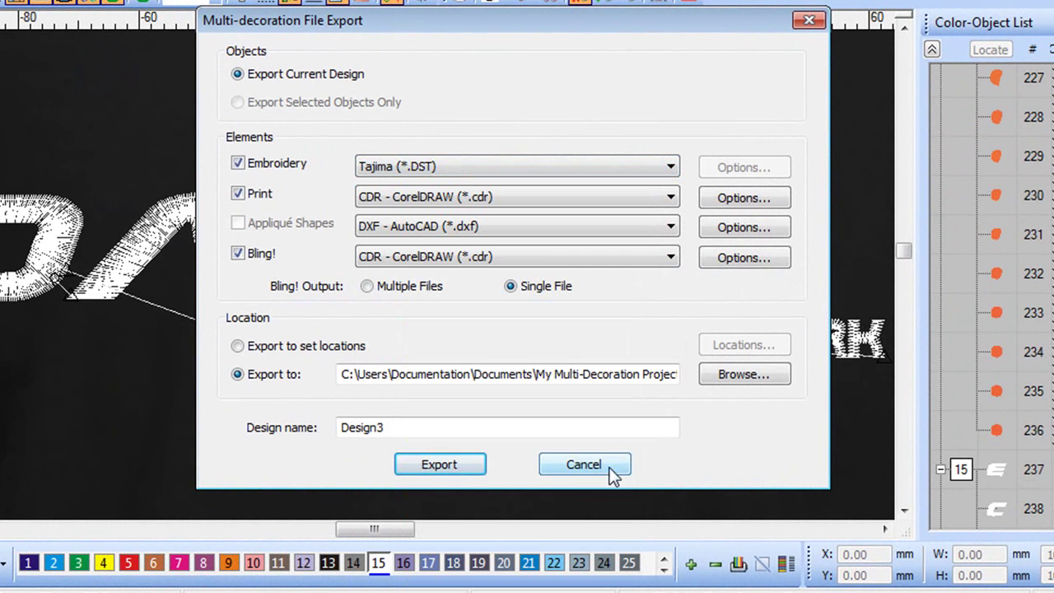
{"action": "left_click", "coordinate": [659, 199]}
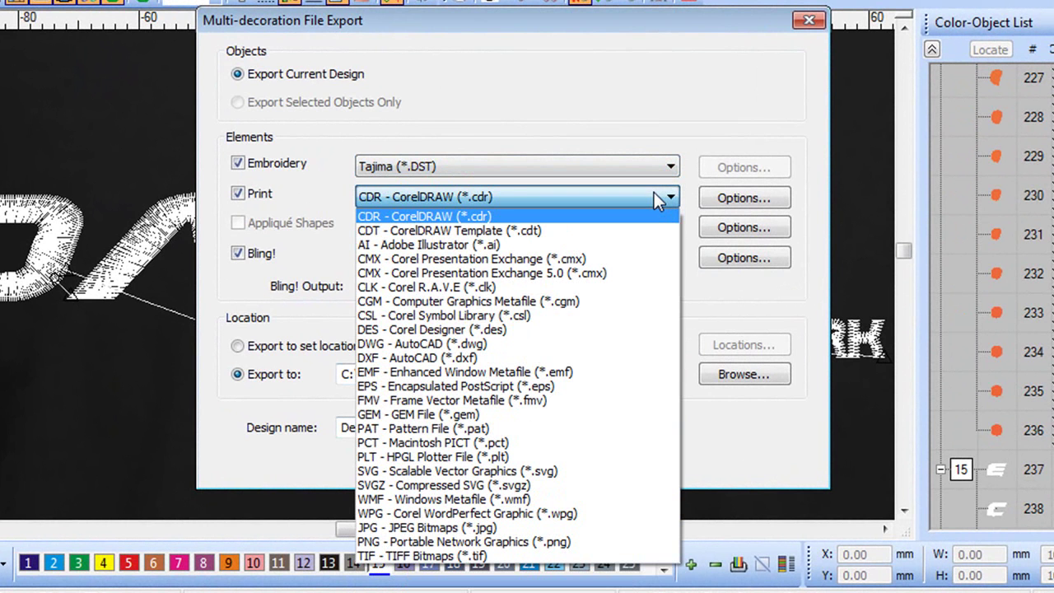
{"action": "left_click", "coordinate": [622, 542]}
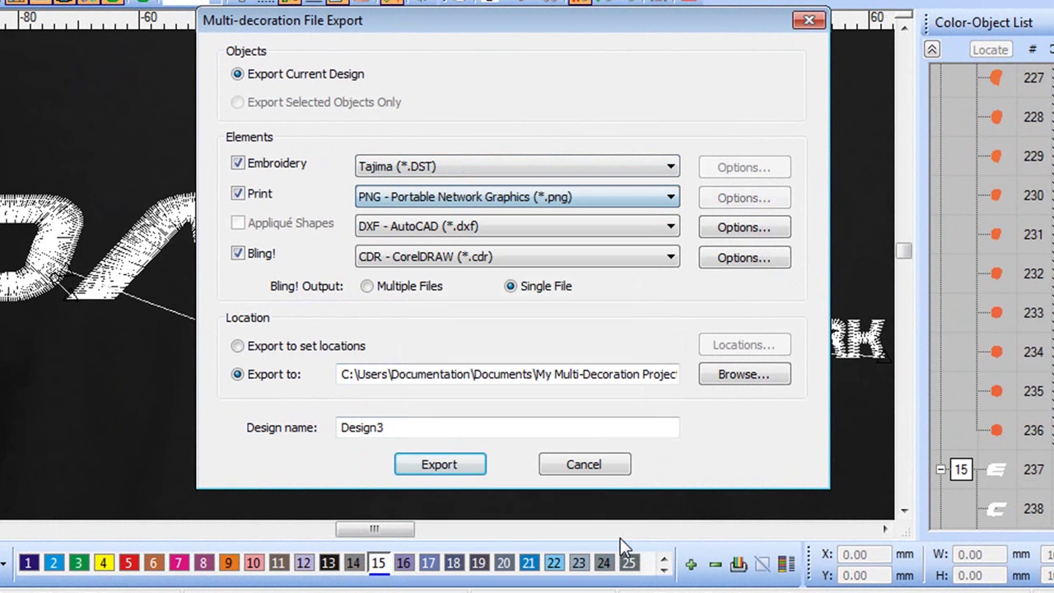
{"action": "left_click", "coordinate": [664, 259]}
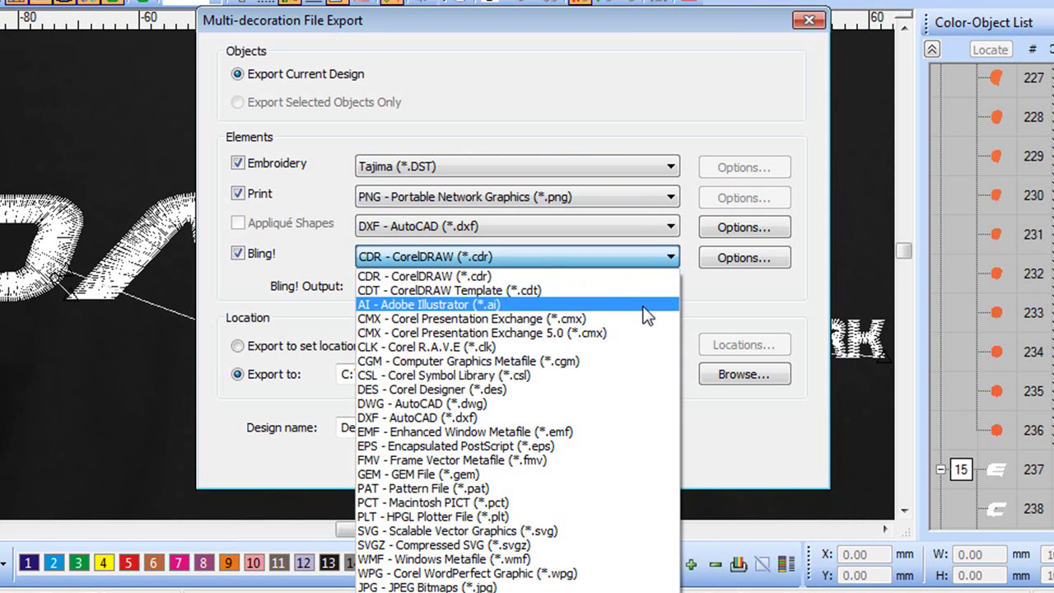
{"action": "left_click", "coordinate": [647, 306]}
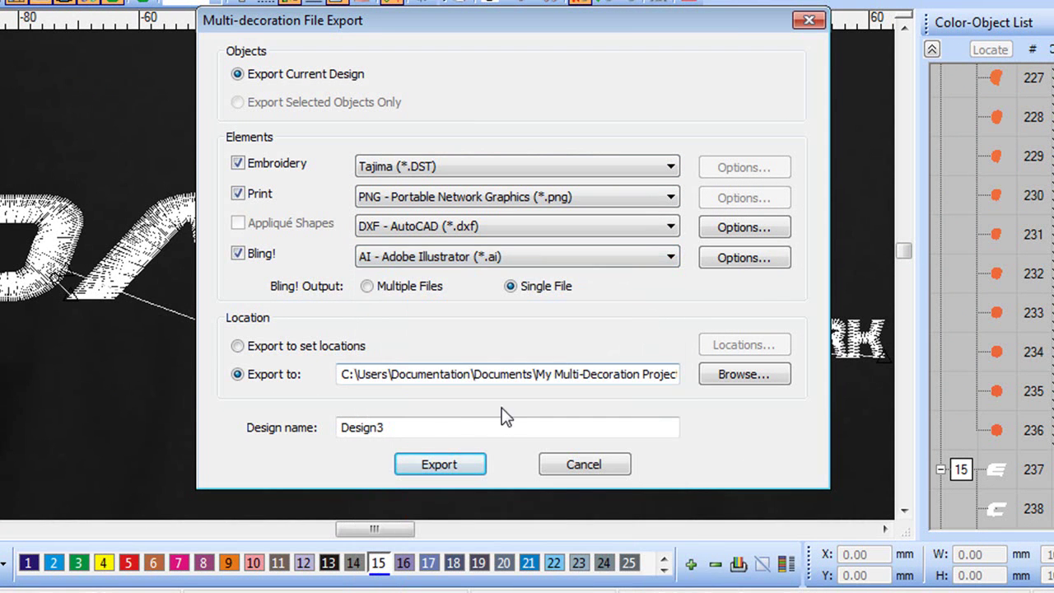
Step: Name the export 'Multi-Decoration project' and run the export
{"action": "left_click_drag", "start_coordinate": [499, 426], "coordinate": [303, 426]}
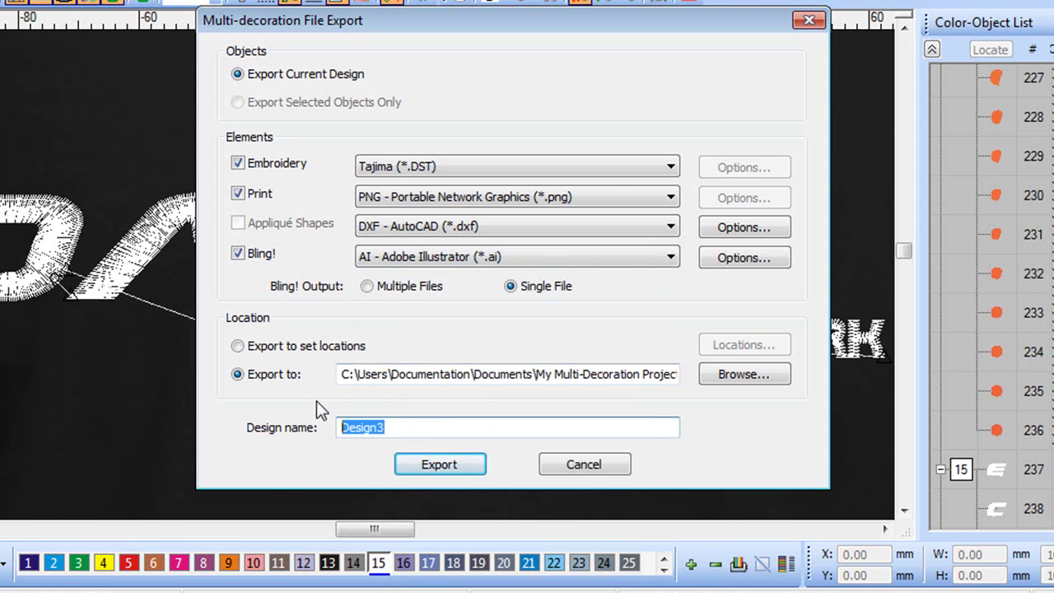
{"action": "type", "text": "Multi-"}
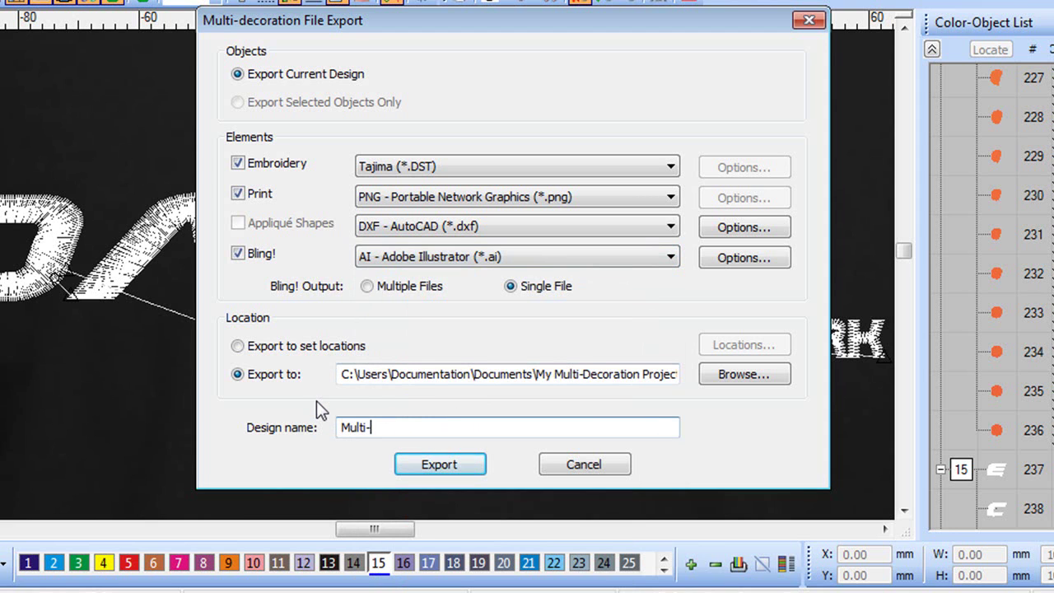
{"action": "type", "text": "Deco"}
{"action": "type", "text": "ration "}
{"action": "type", "text": "project"}
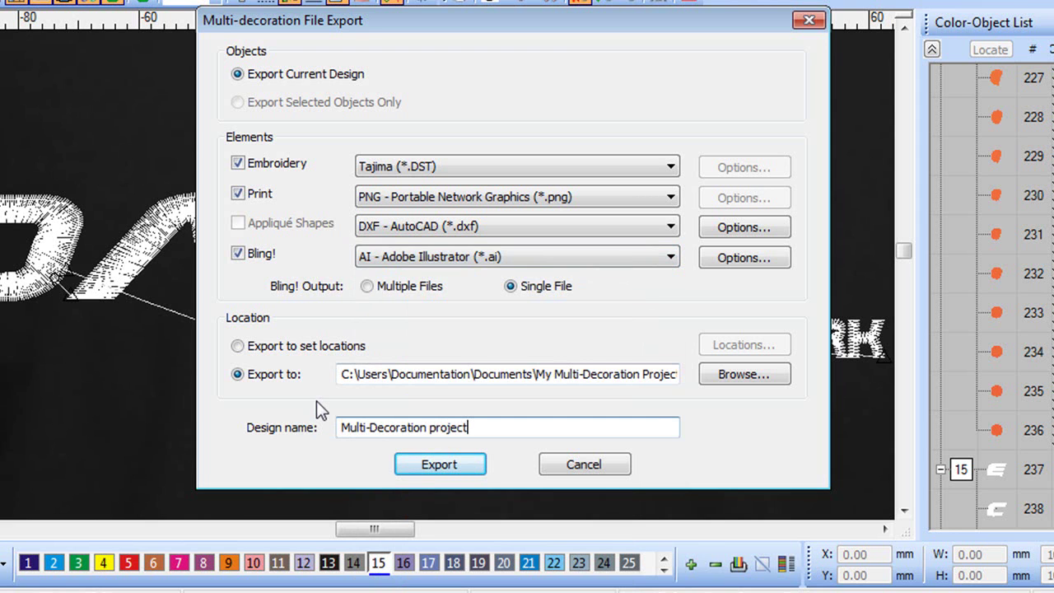
{"action": "left_click", "coordinate": [448, 464]}
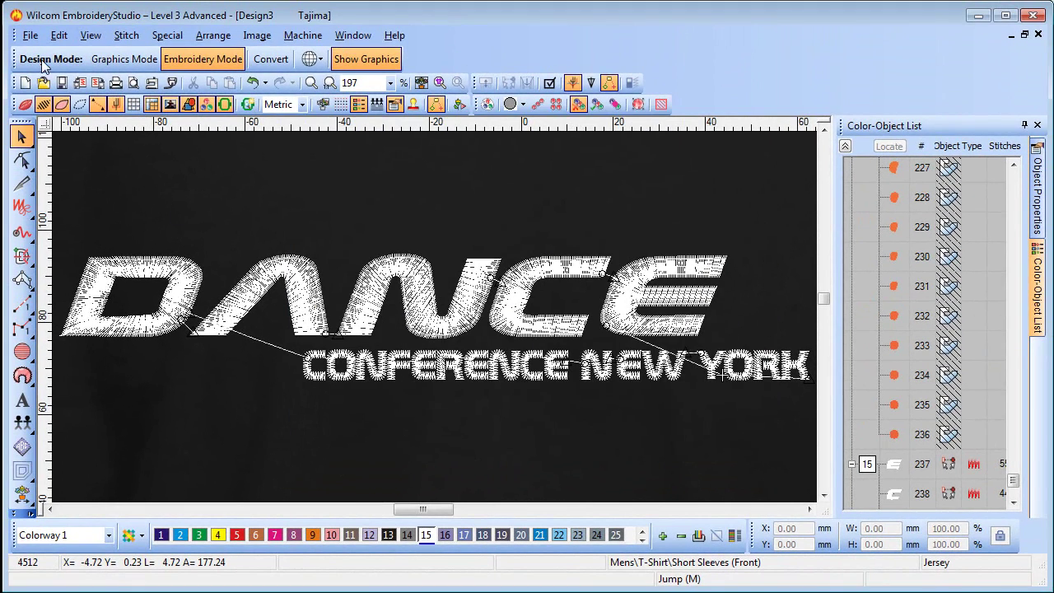
Step: Open the Production Worksheet print preview with Background enabled in the Design options
{"action": "left_click", "coordinate": [30, 36]}
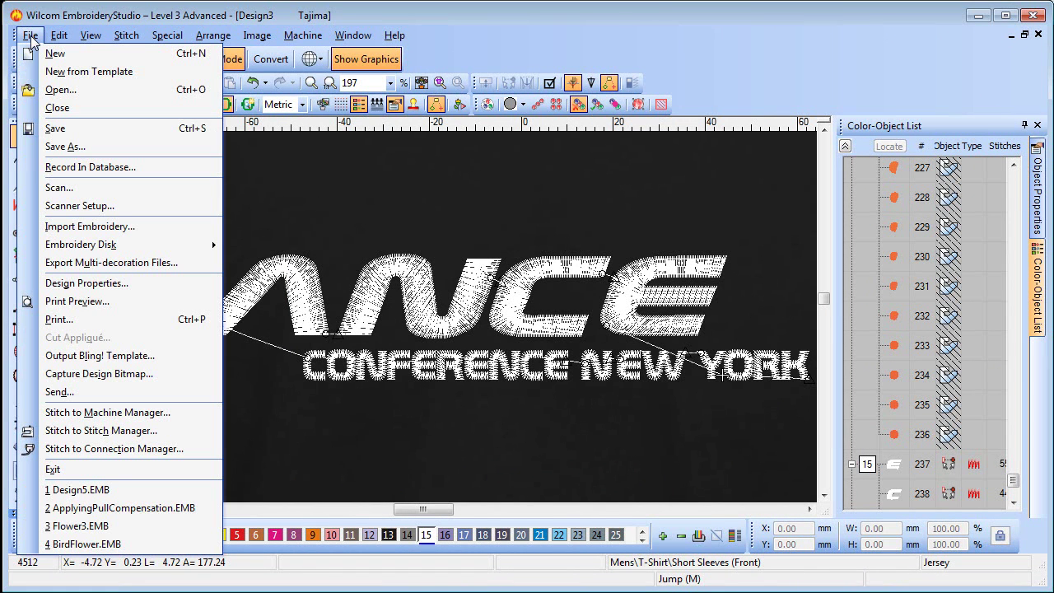
{"action": "left_click", "coordinate": [98, 302]}
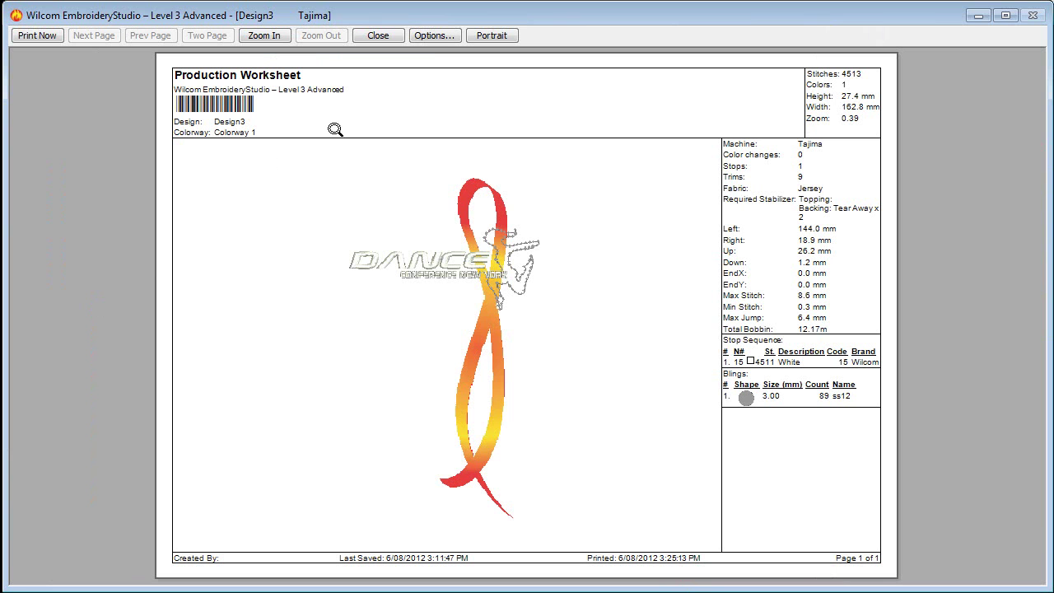
{"action": "left_click", "coordinate": [442, 37]}
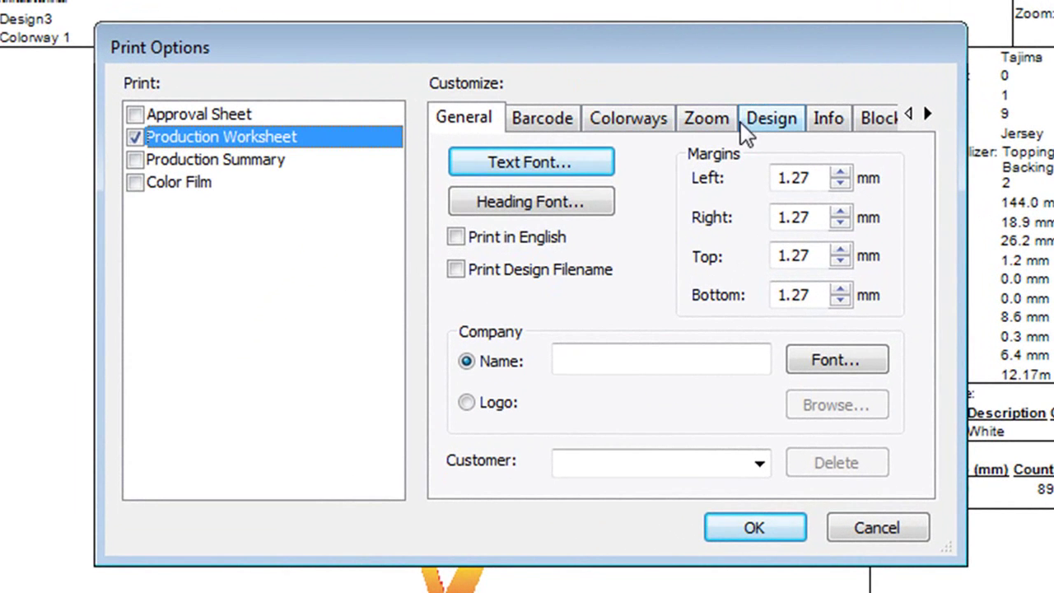
{"action": "left_click", "coordinate": [762, 123]}
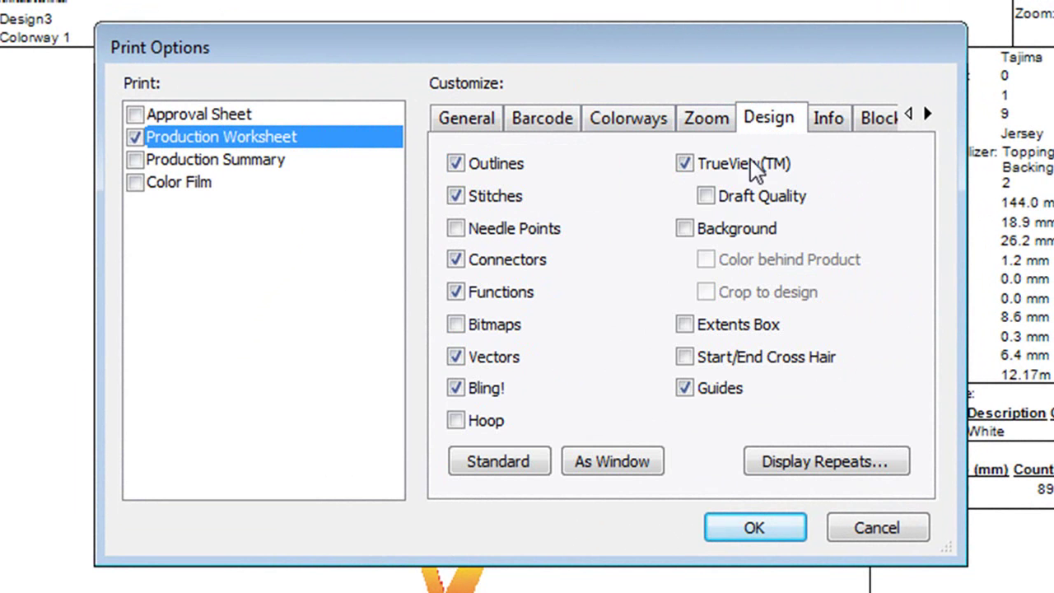
{"action": "left_click", "coordinate": [682, 234]}
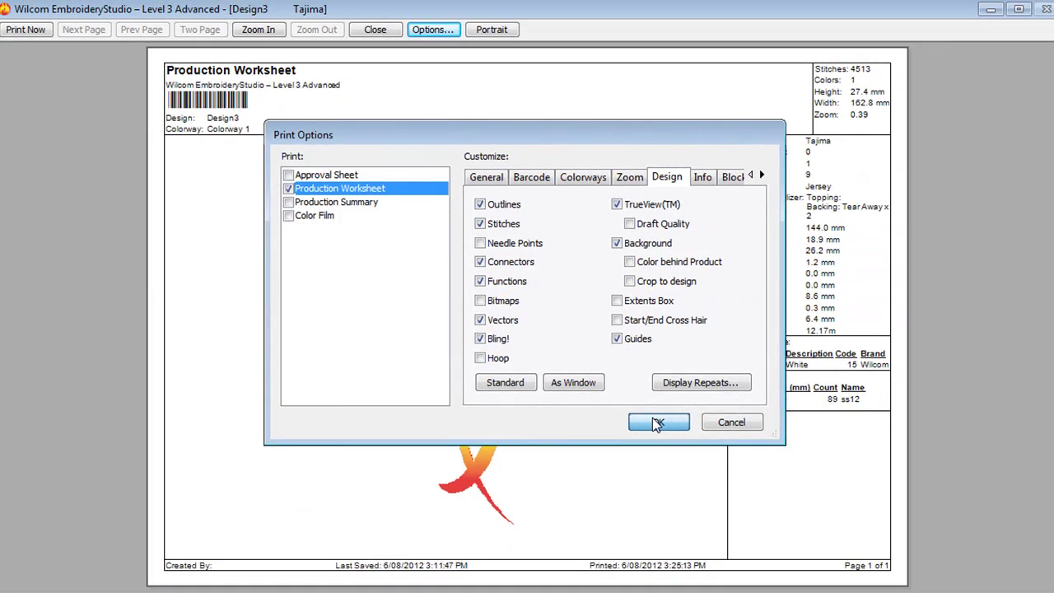
{"action": "left_click", "coordinate": [751, 529]}
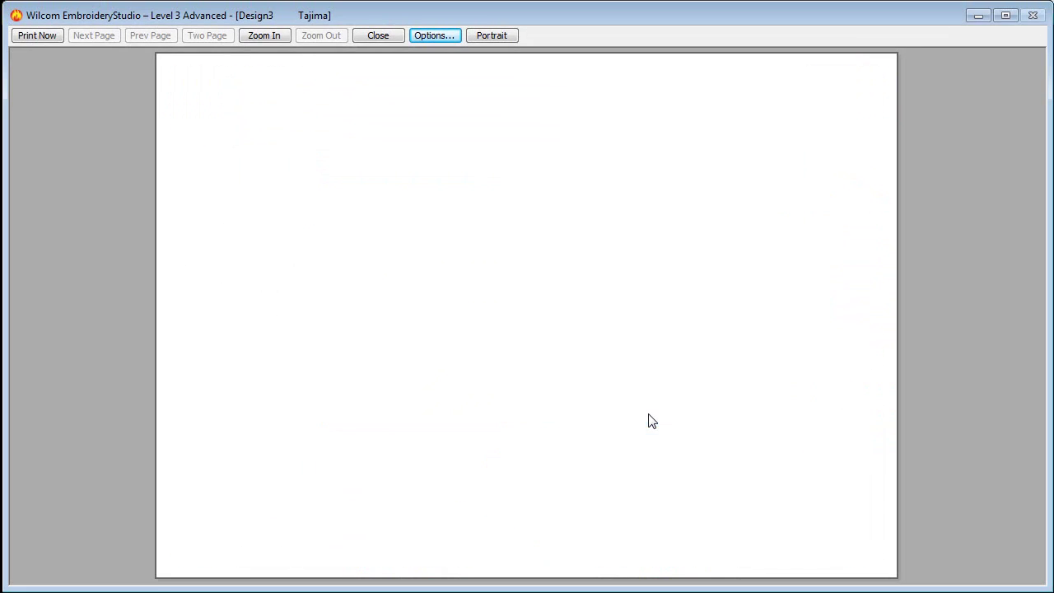